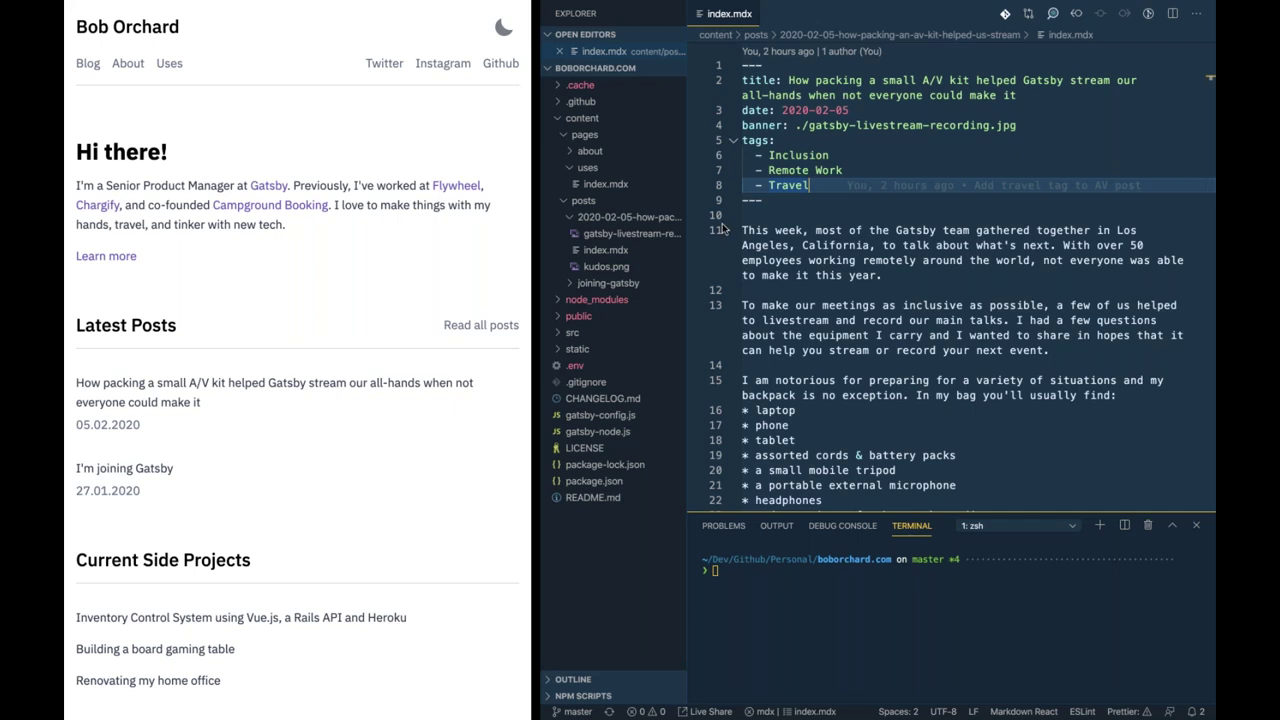
Step: Open the A/V kit post in the site preview, replace its Travel tag with Conferences in index.mdx, and save the file
click(188, 397)
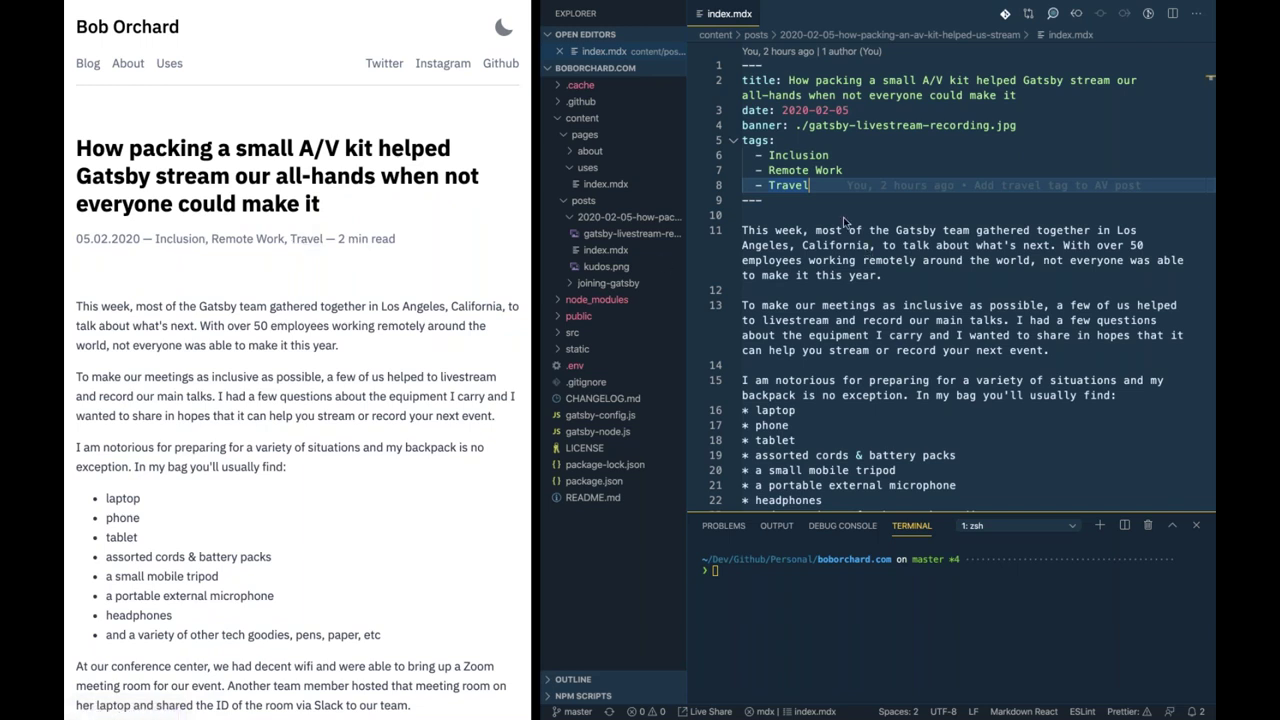
click(818, 191)
key(BackSpace)
key(BackSpace)
key(BackSpace)
key(BackSpace)
key(BackSpace)
key(BackSpace)
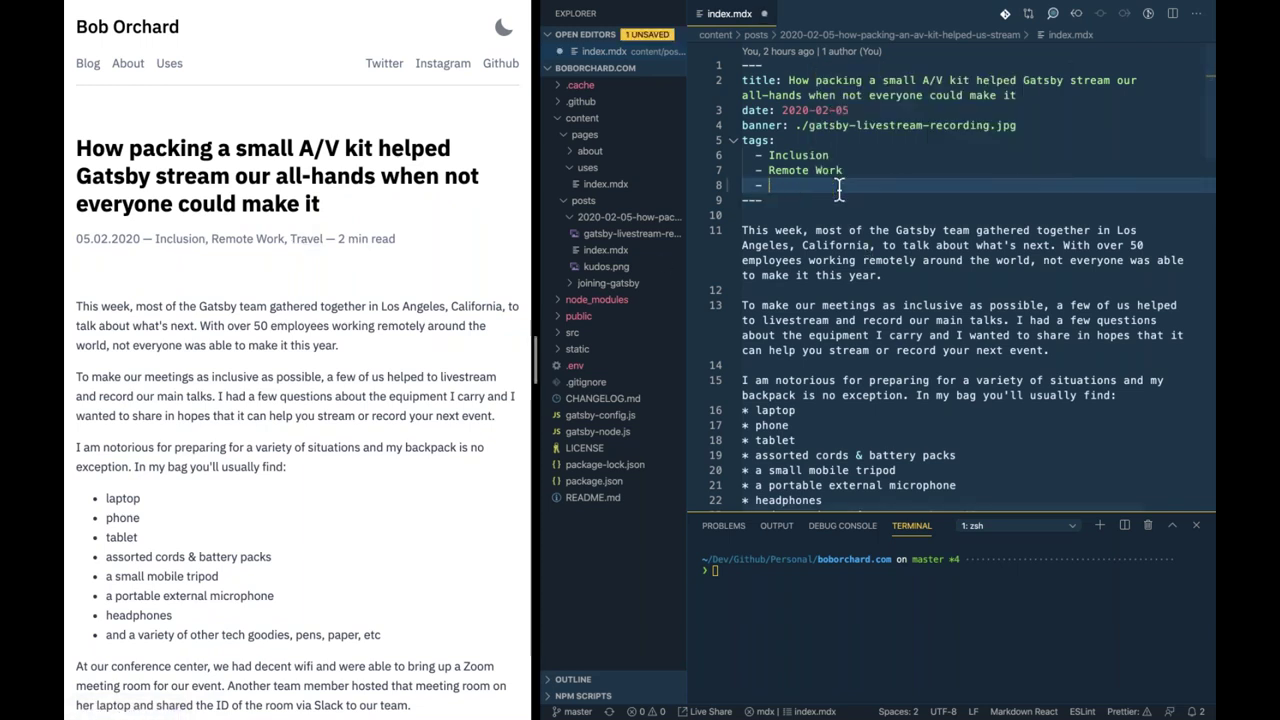
text(Conferences)
key(ctrl+s)
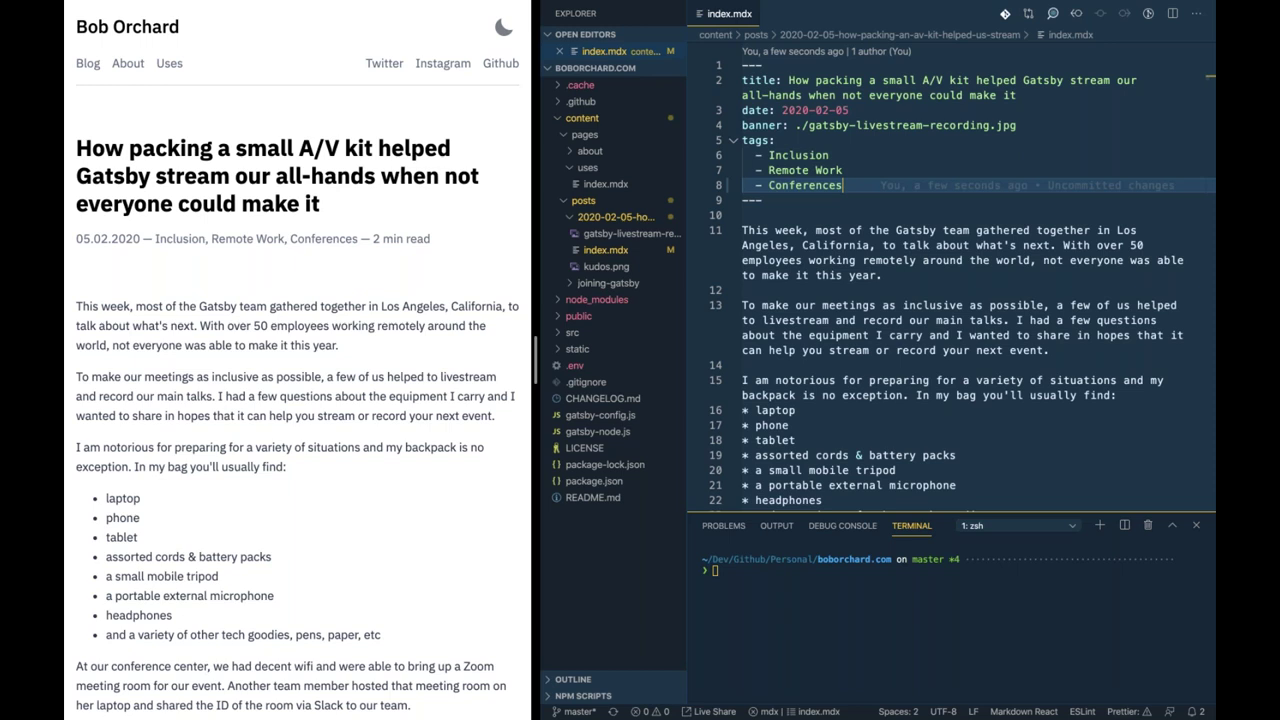
Step: Check the repository with git status and stage all changes with git add
click(820, 612)
text(git status)
key(Return)
text(git add .)
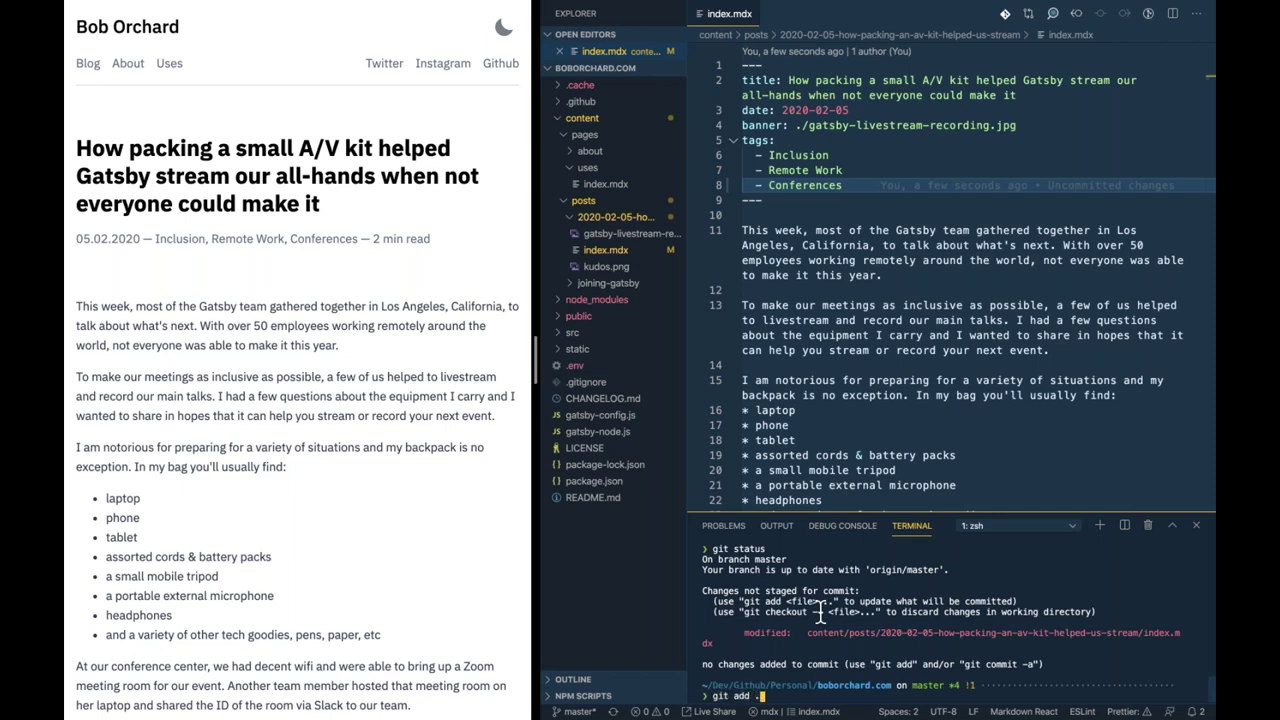
key(Return)
Step: Commit the staged change with the message "Fix typo on tag" and push it with git push
text(git c)
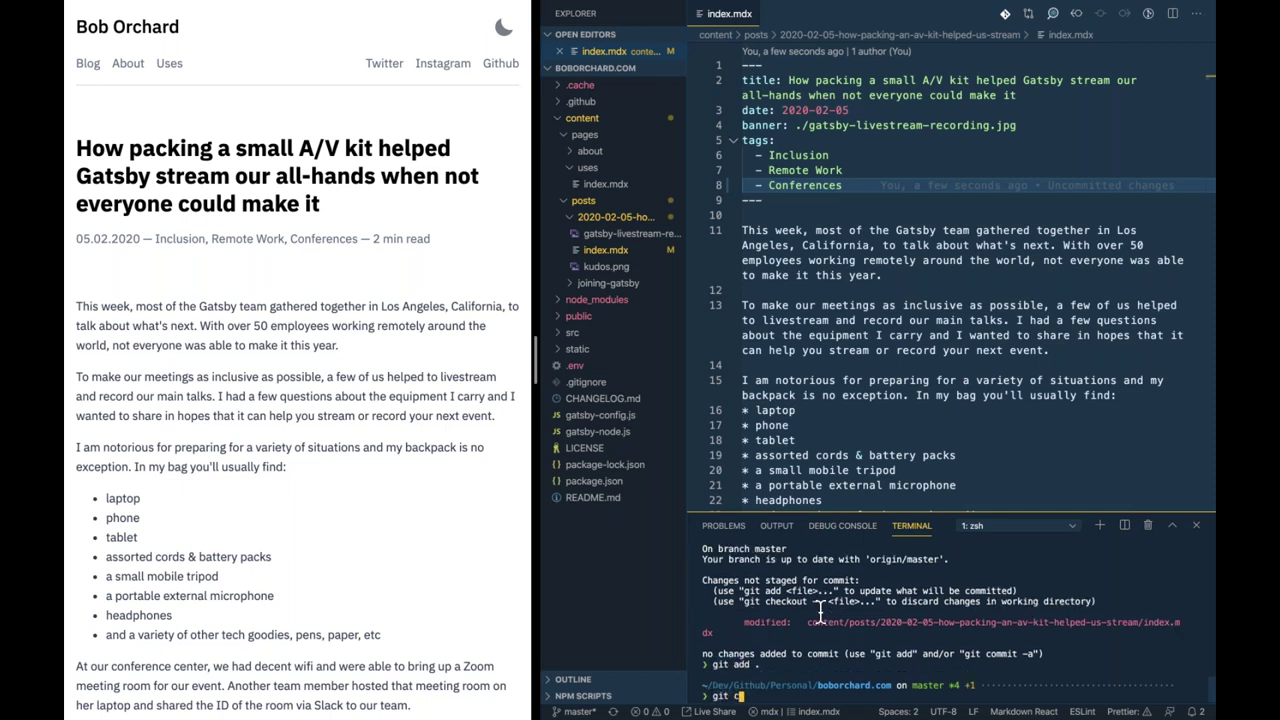
text(ommit -m")
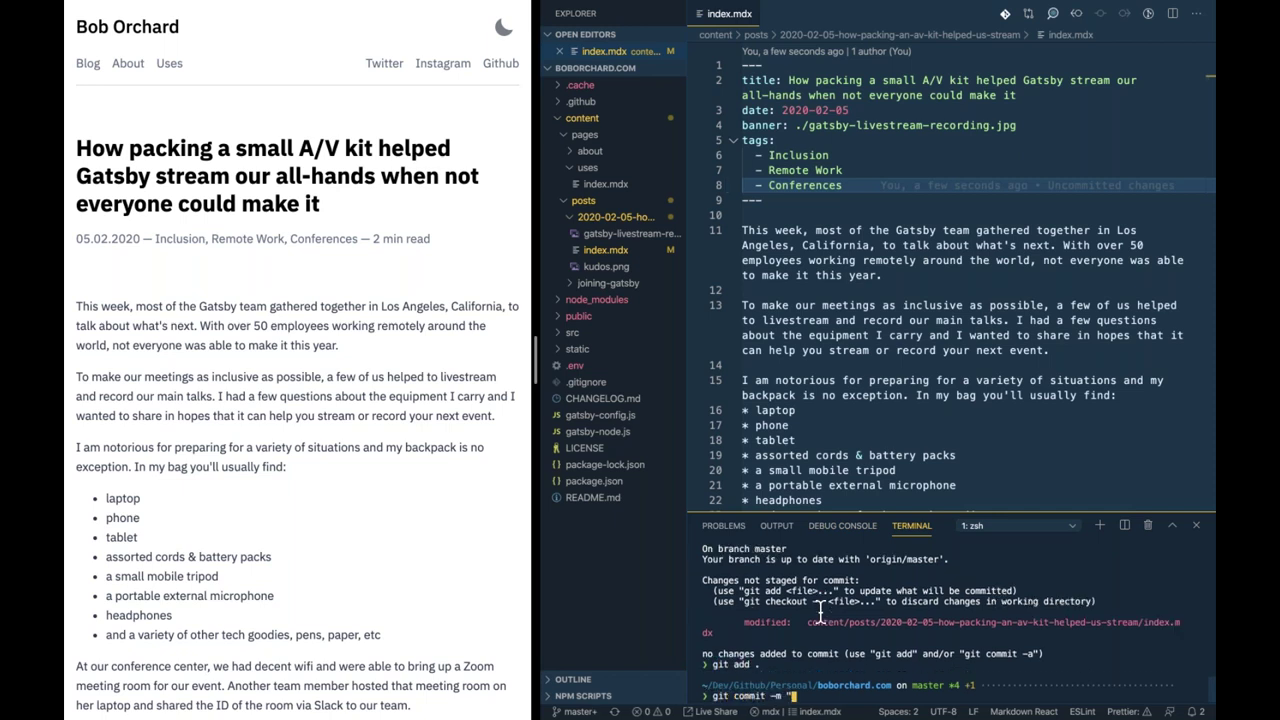
text(A)
text(ix typo on ta)
text(g")
key(Return)
text(git push)
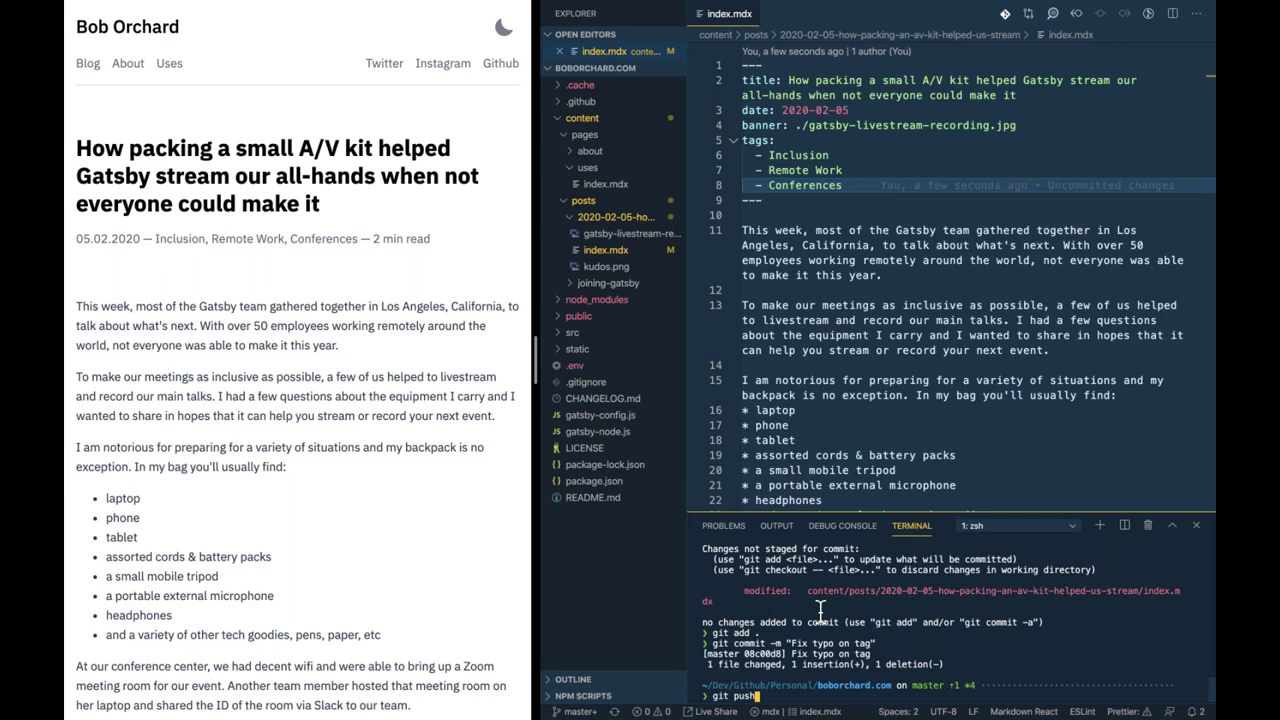
key(Return)
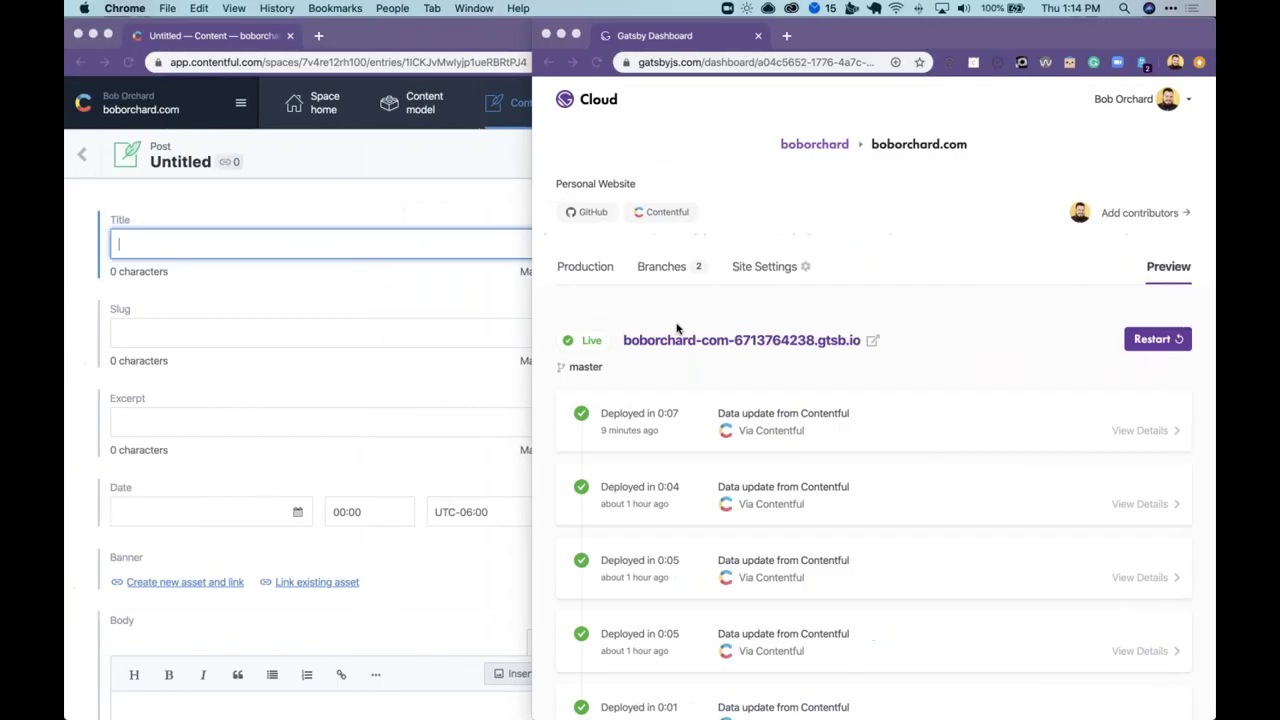
Step: Switch to Gatsby Cloud, examine the log of the "Fix typo on tag" production build, and return to the production overview
click(580, 280)
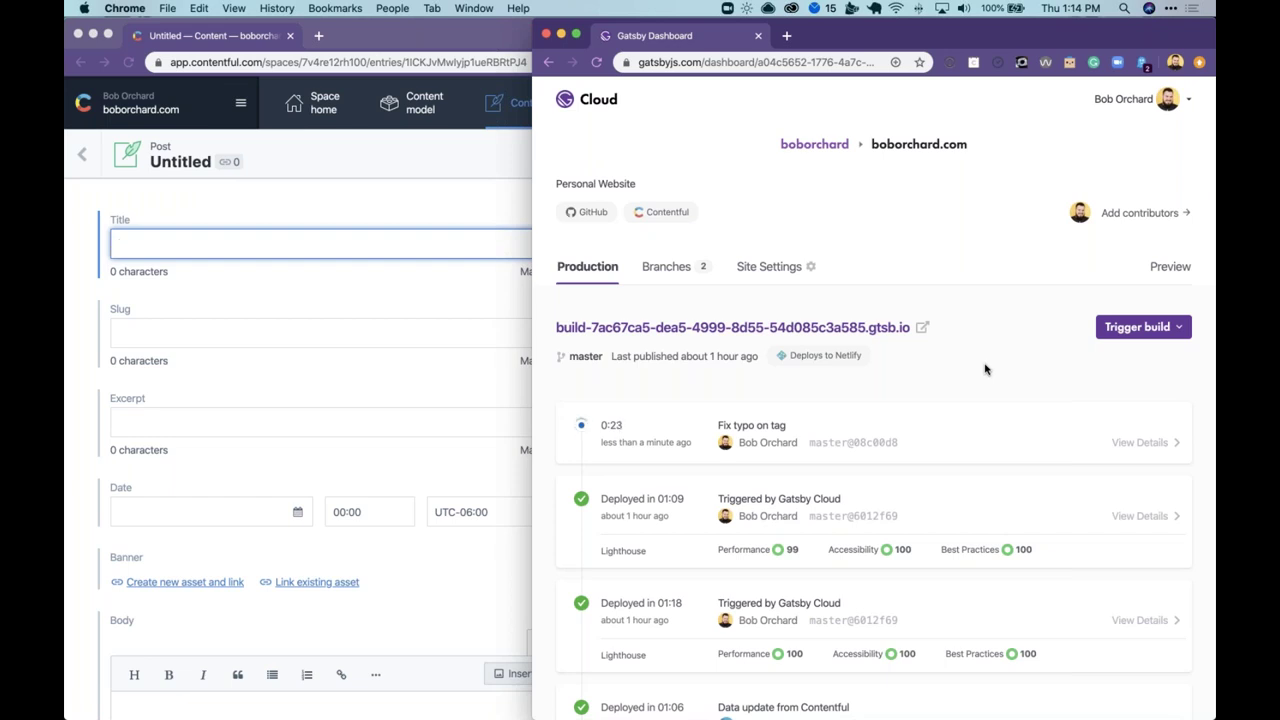
click(927, 436)
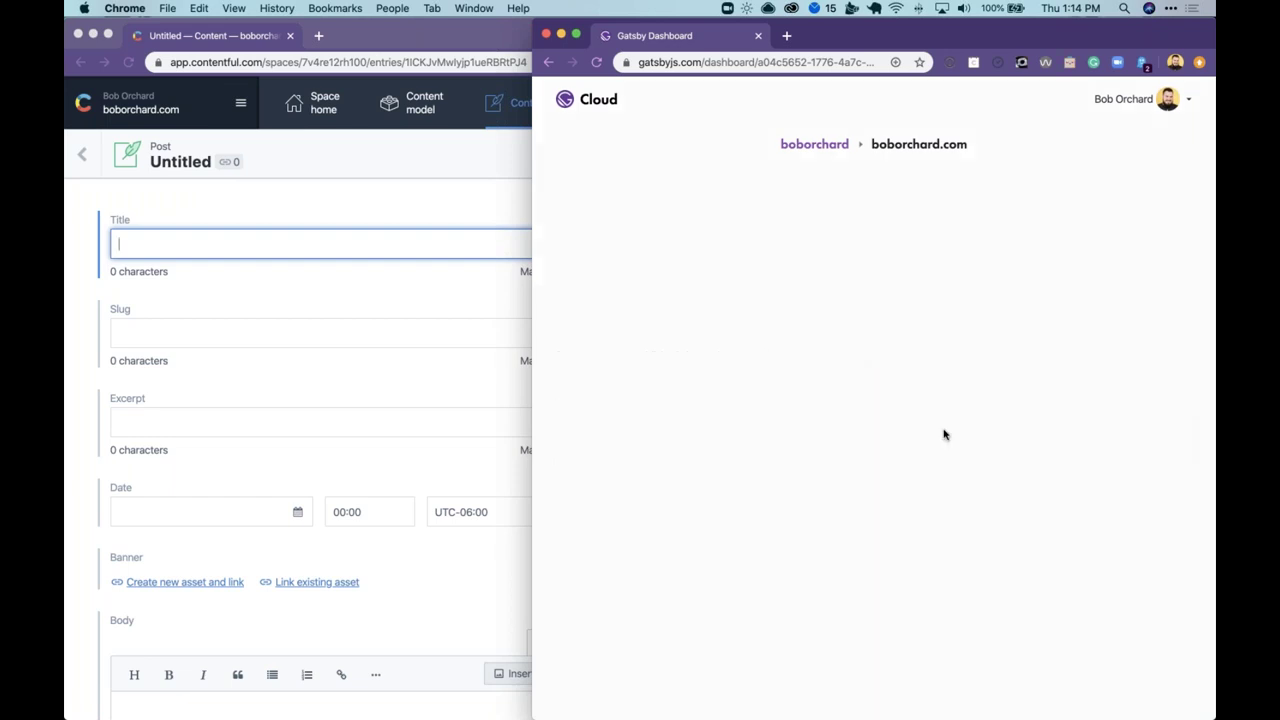
scroll(905, 443, down, 1)
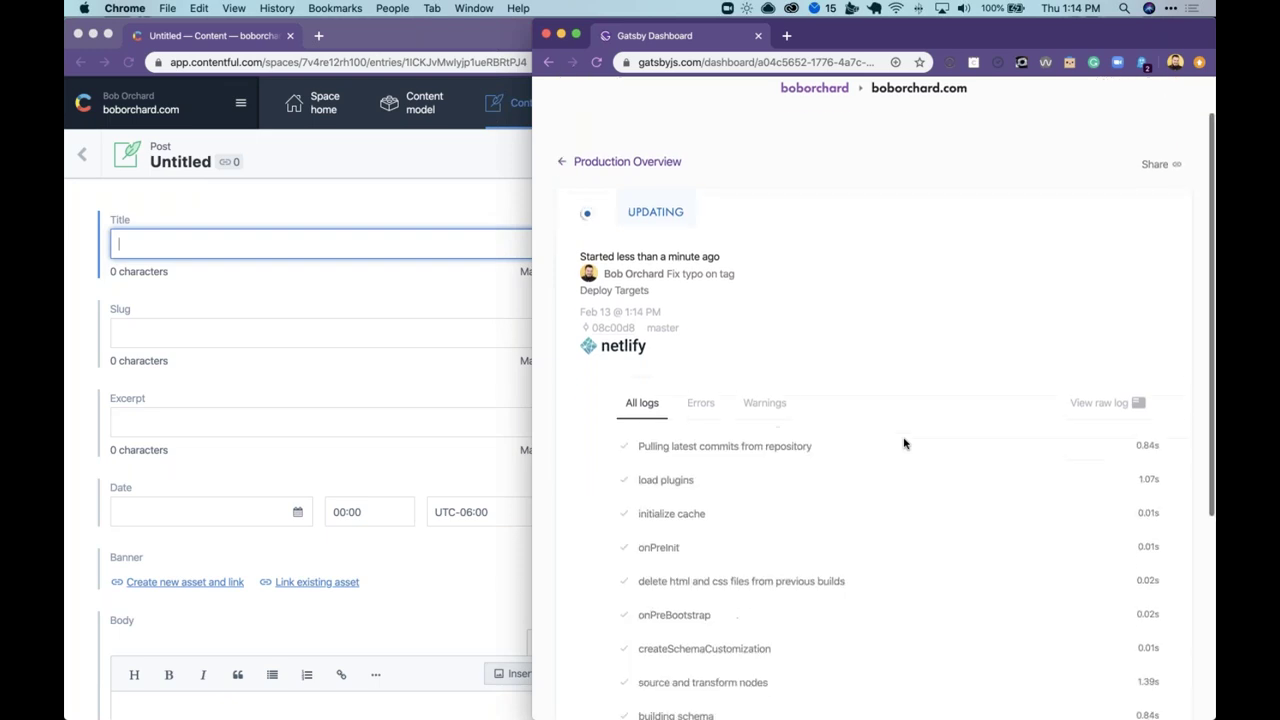
scroll(904, 443, down, 1)
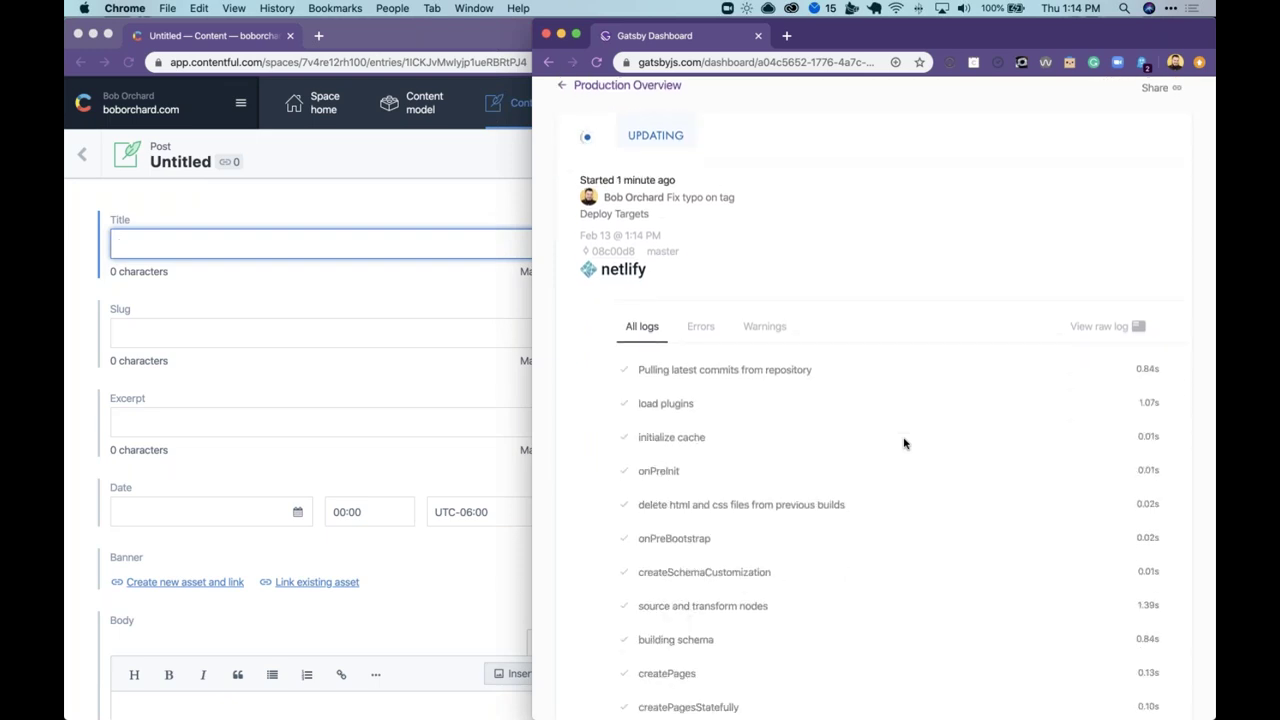
scroll(904, 443, down, 3)
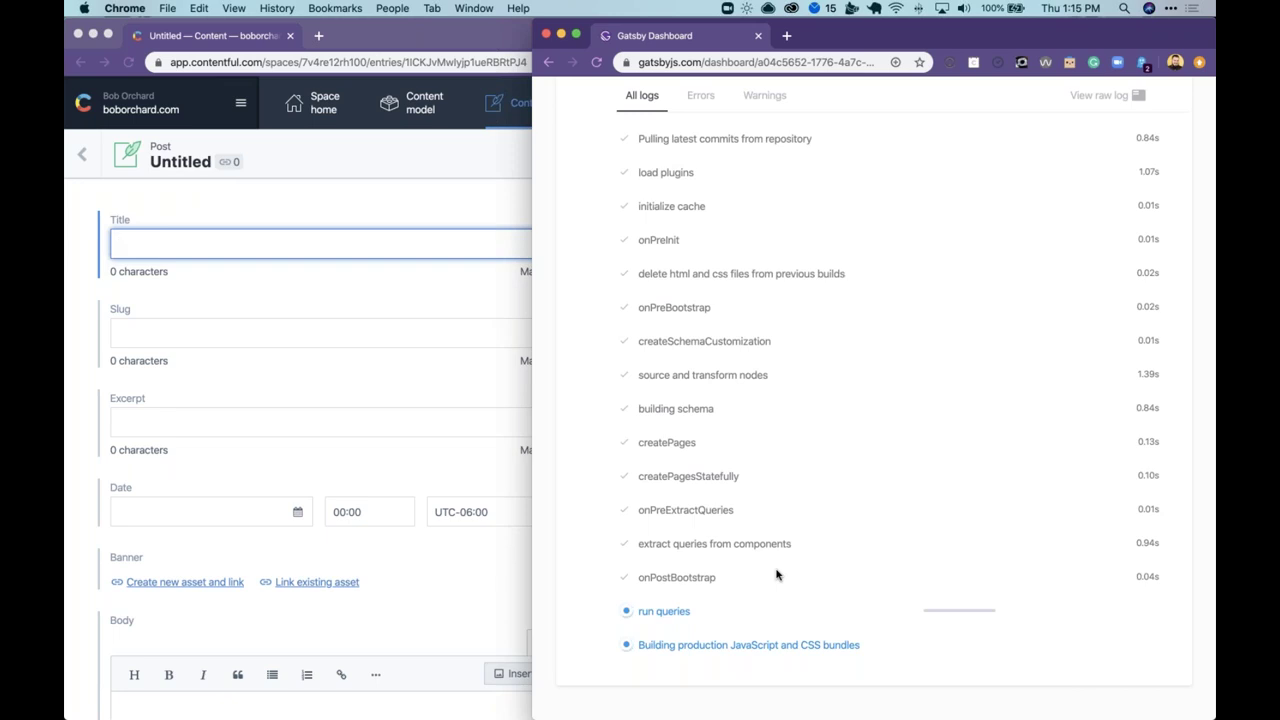
scroll(818, 492, up, 2)
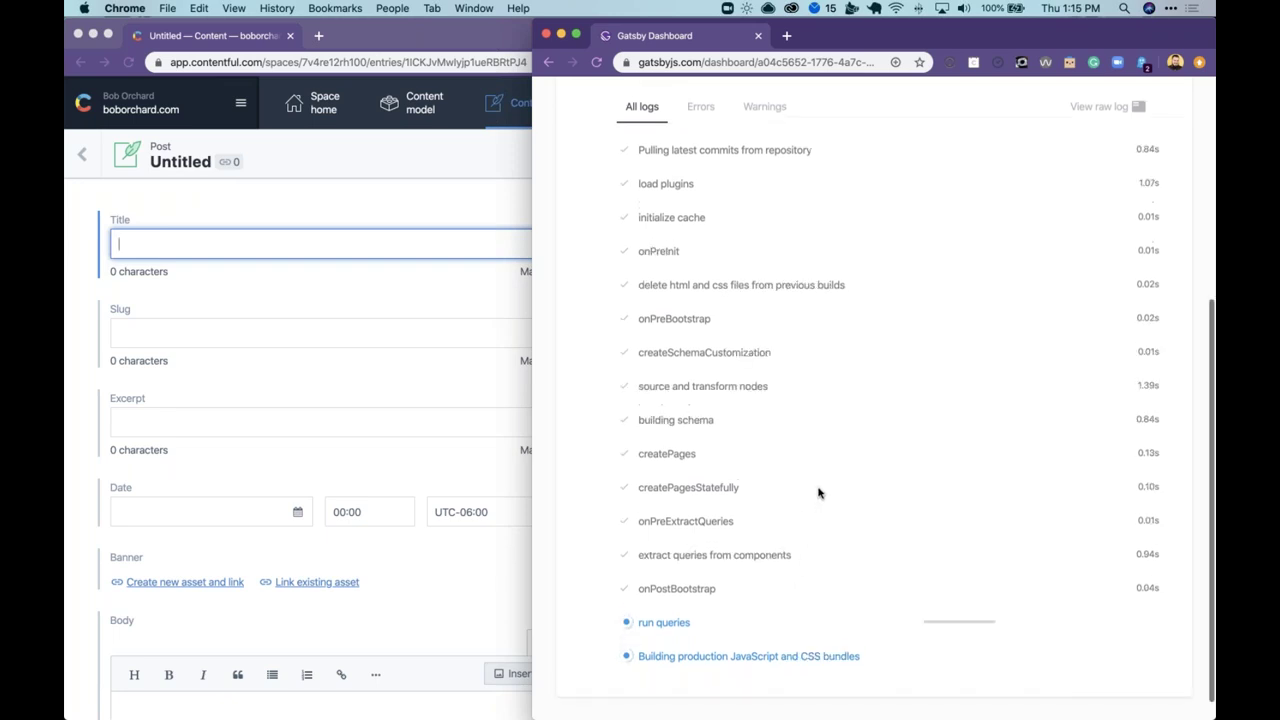
scroll(818, 492, down, 2)
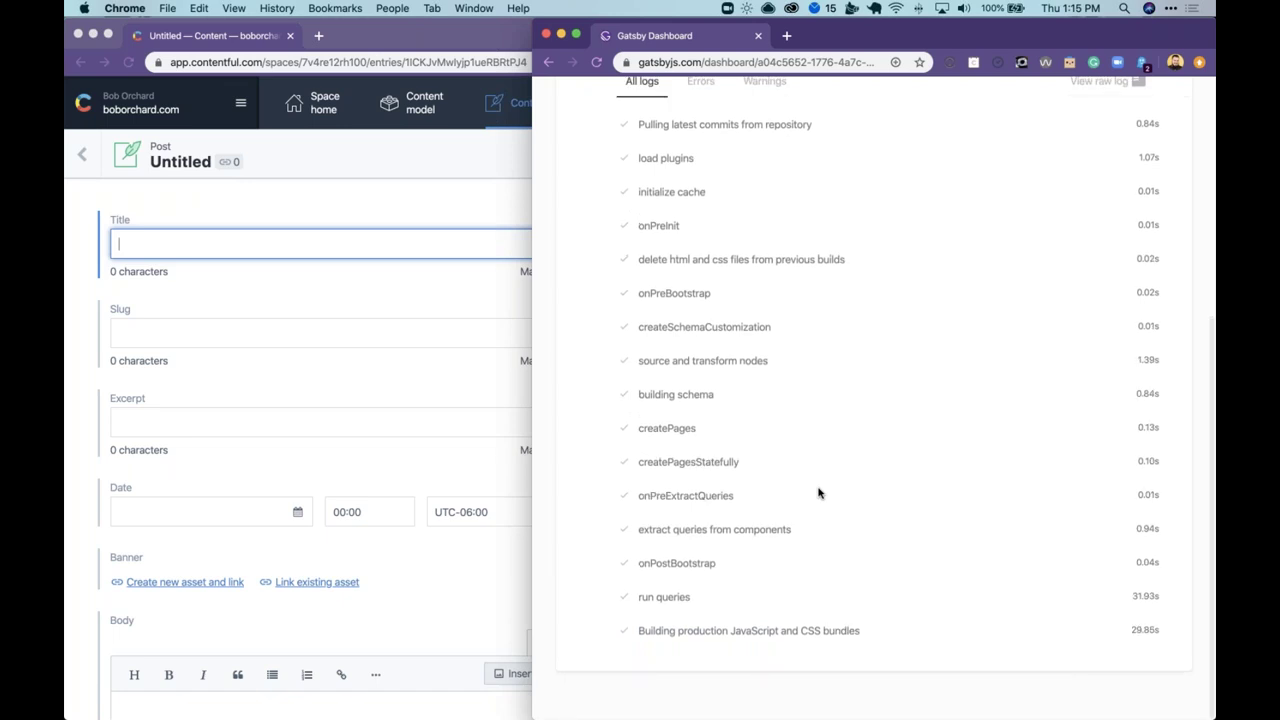
scroll(818, 492, up, 5)
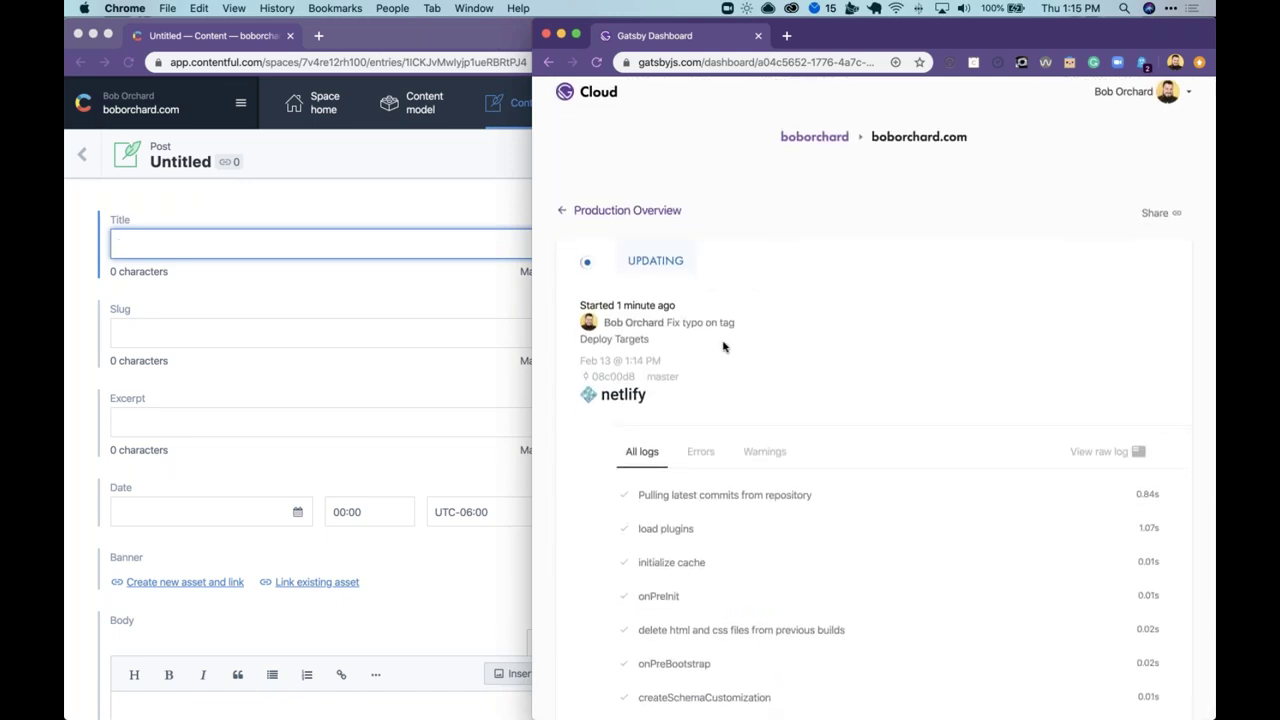
click(649, 211)
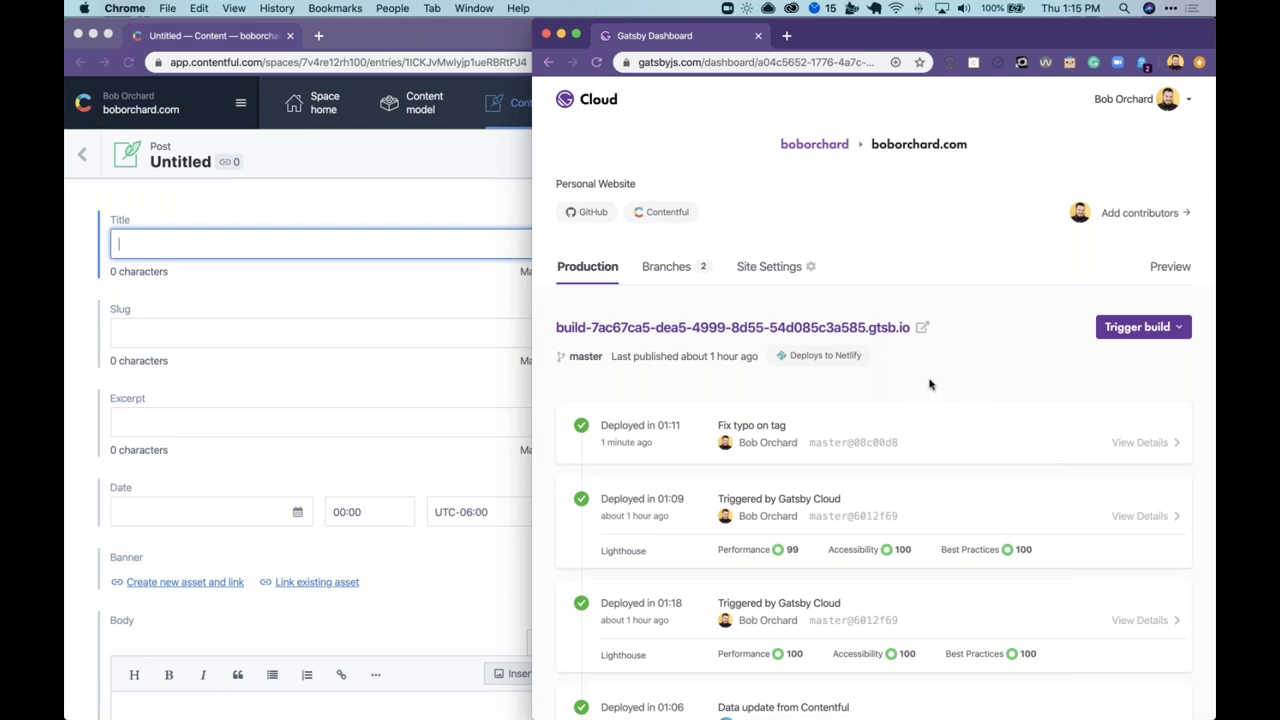
Step: Reopen the "Fix typo on tag" build and review its log through the deploy and Lighthouse stages
click(917, 420)
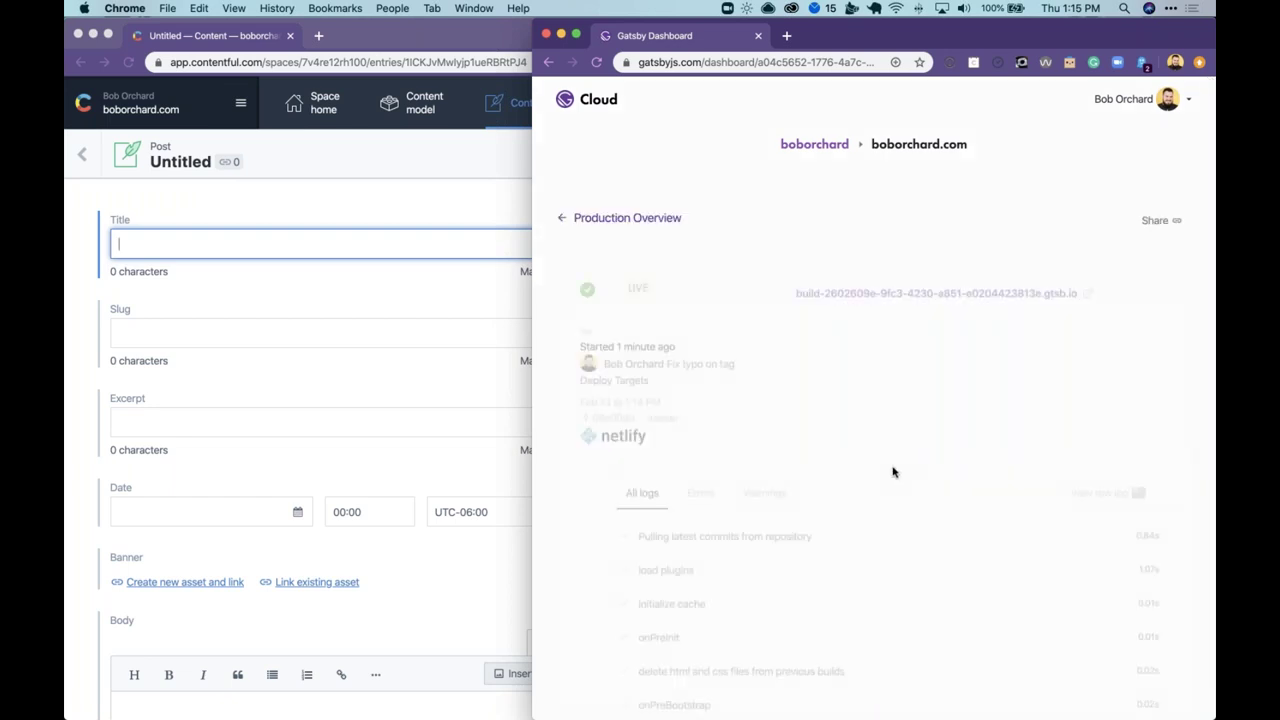
scroll(894, 471, down, 5)
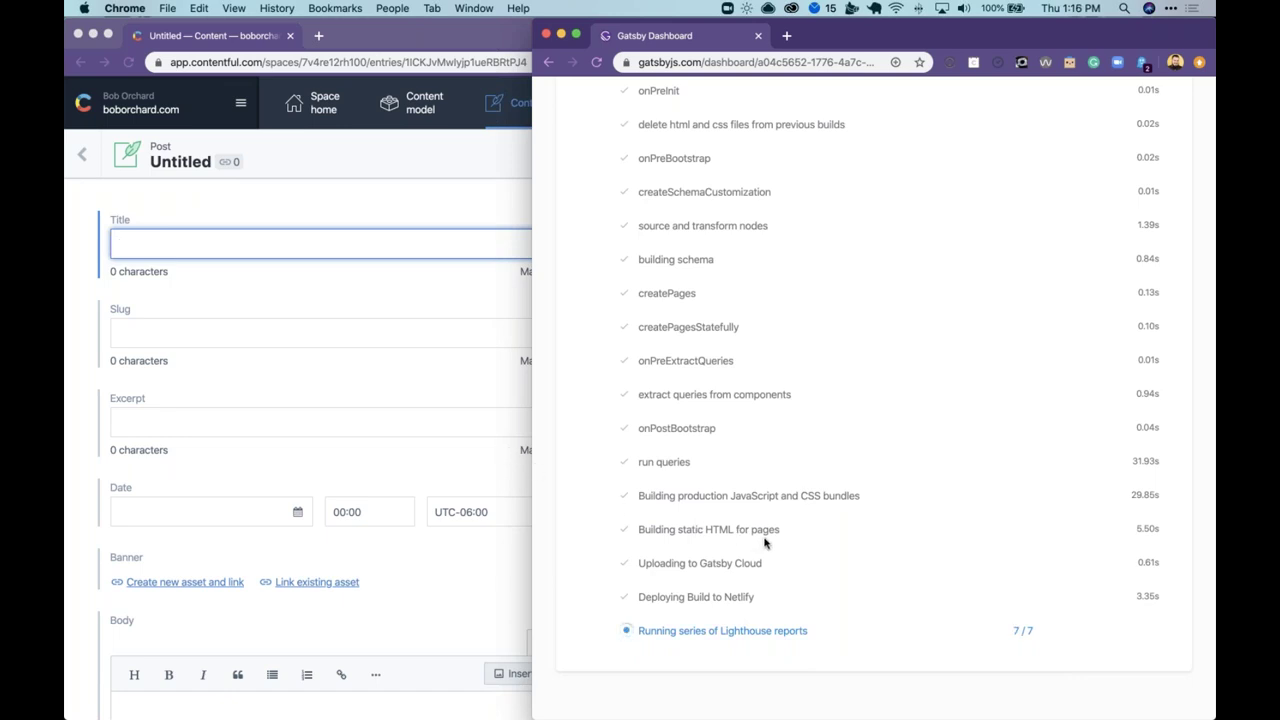
scroll(640, 240, up, 15)
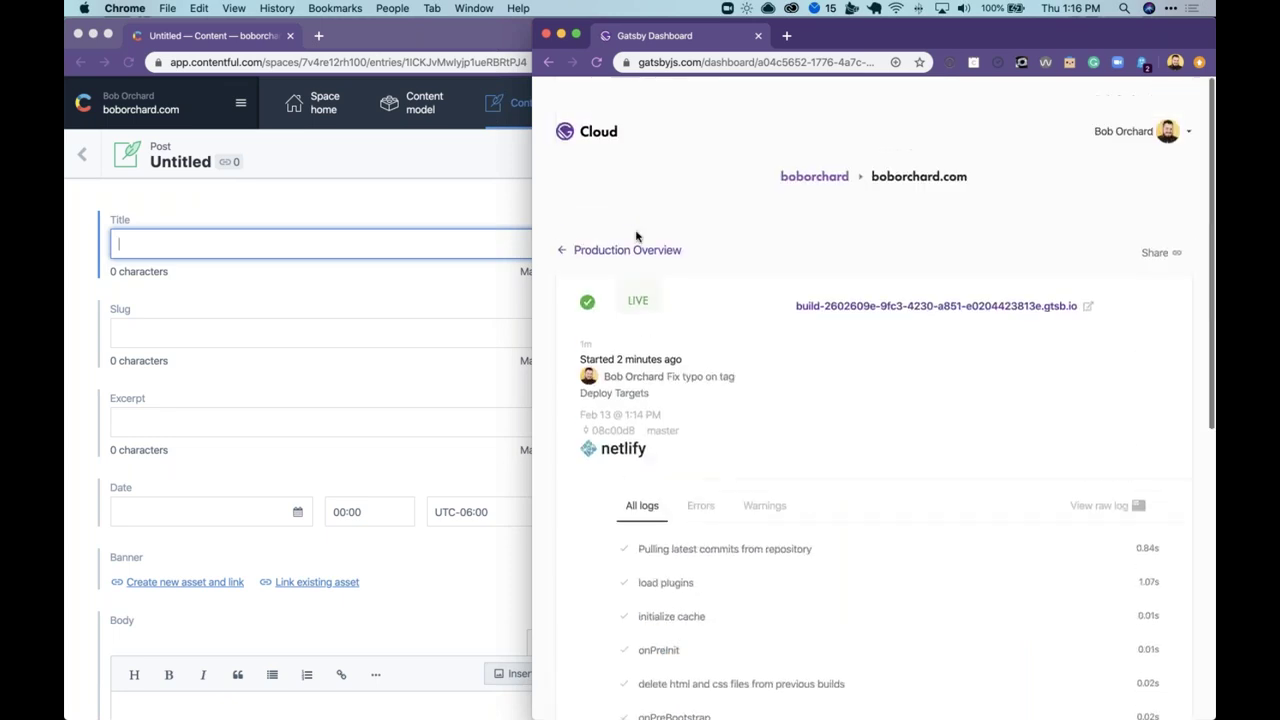
Step: Reload the build details by way of the production overview and open the full Lighthouse report
click(572, 214)
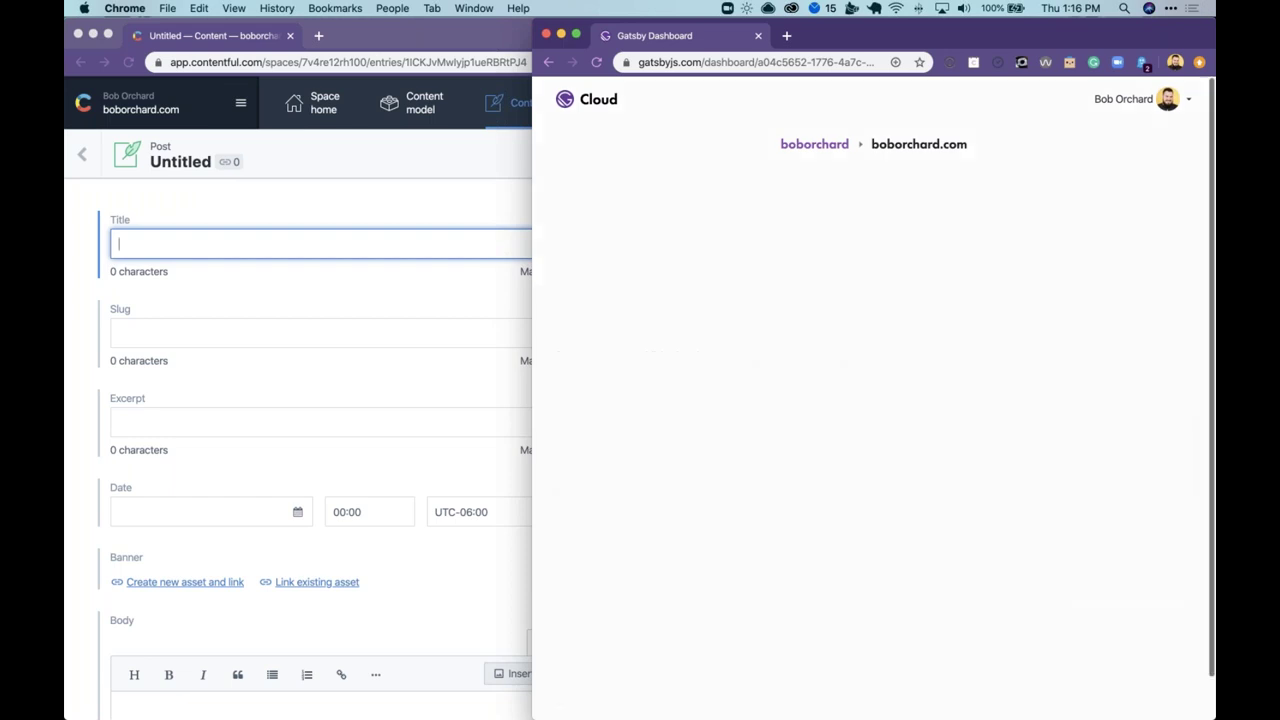
scroll(943, 503, down, 10)
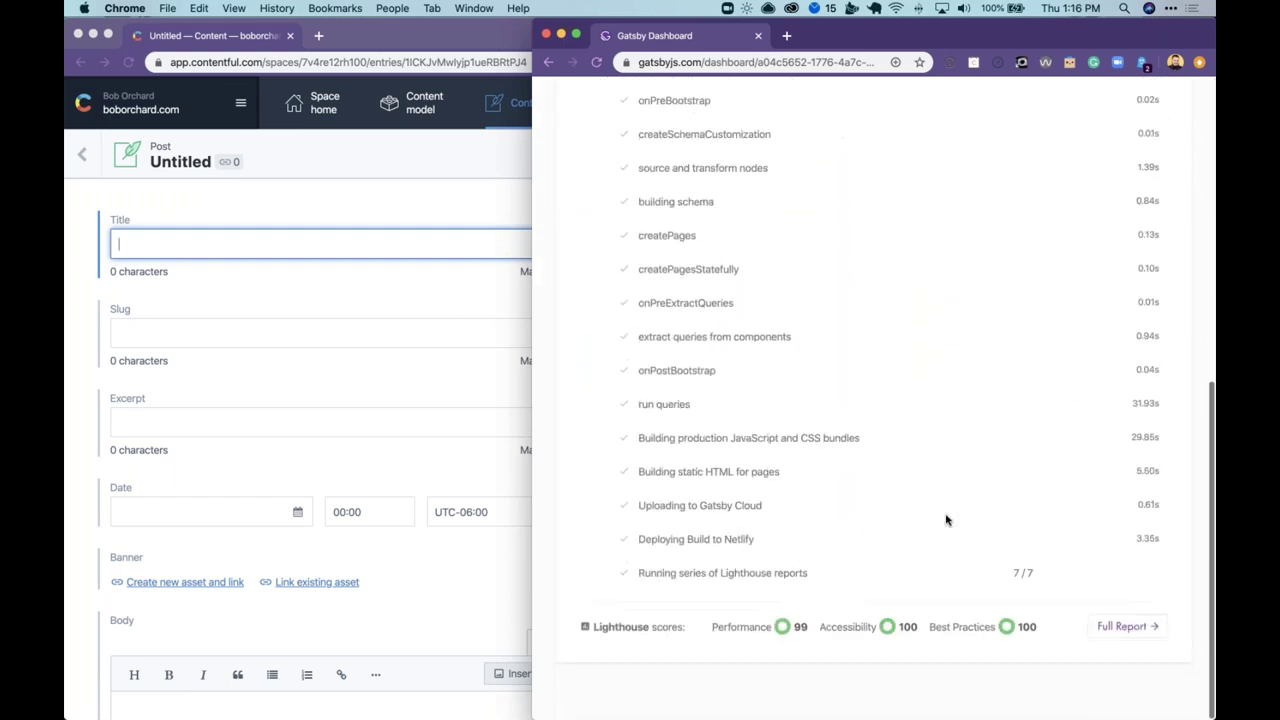
click(1134, 640)
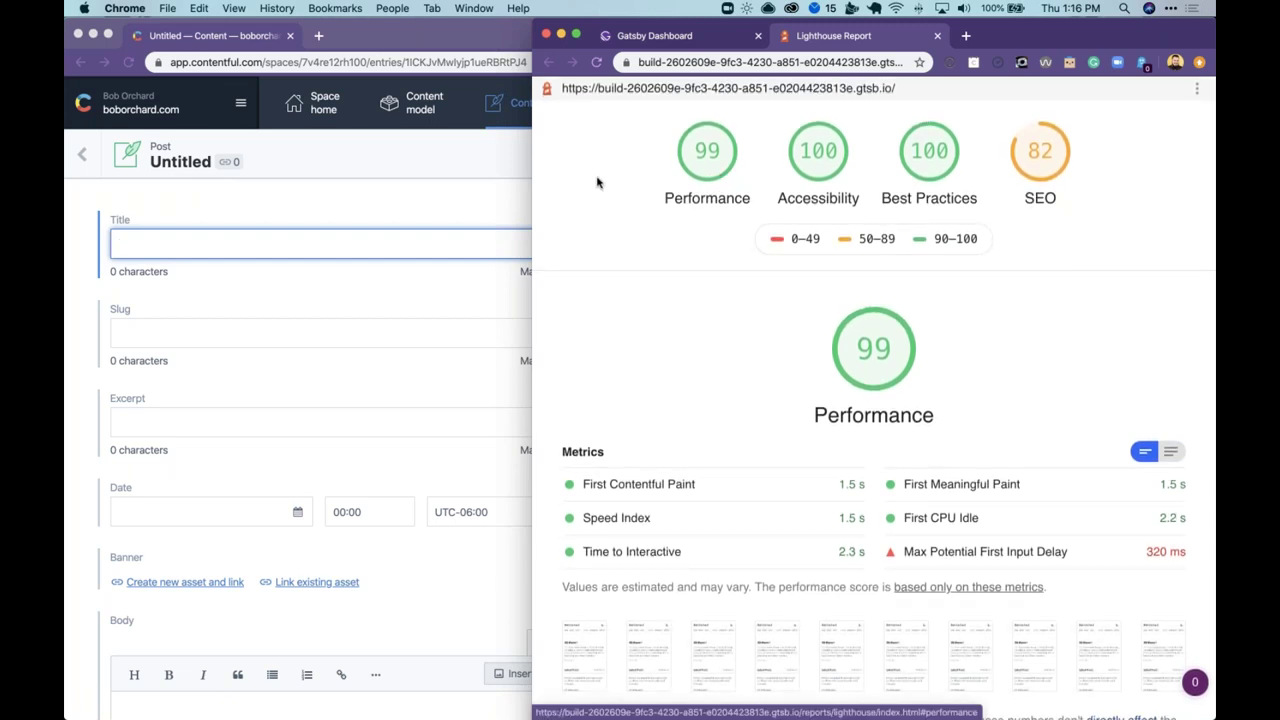
Step: Load the live personal website in a new tab beside the Contentful entry and open the A/V kit post
click(389, 145)
key(super+t)
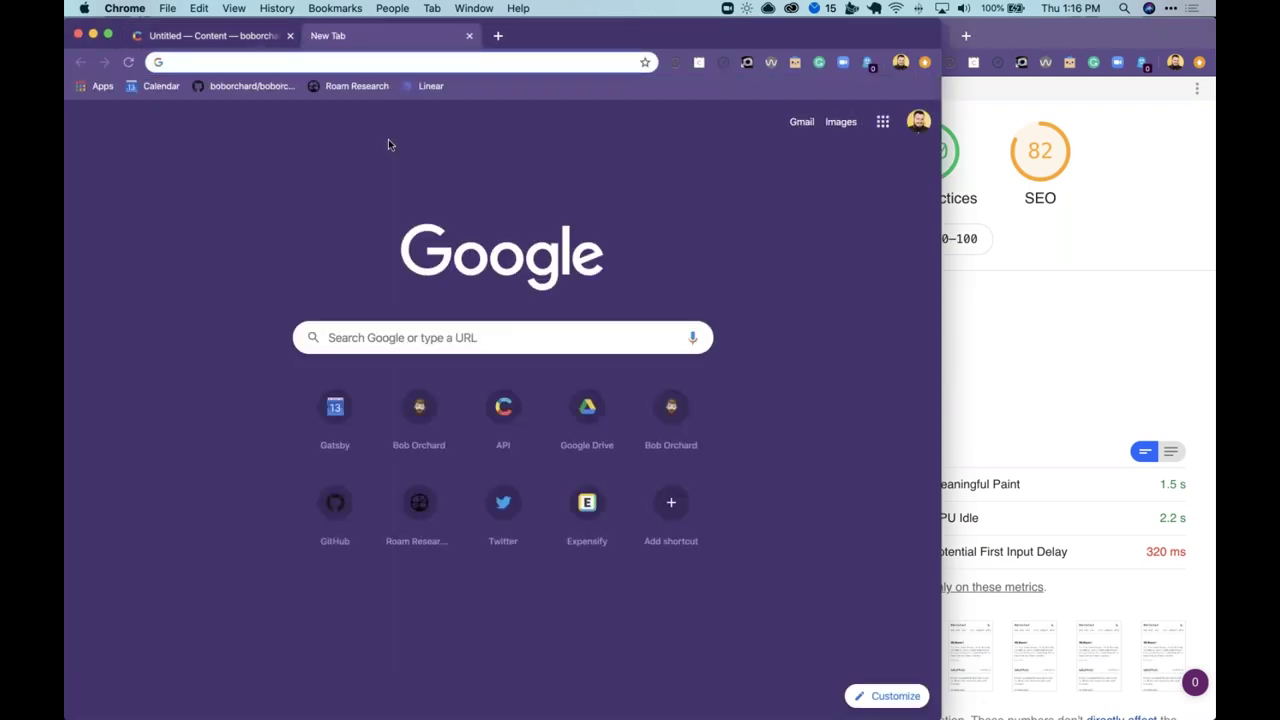
text(boborch)
key(Return)
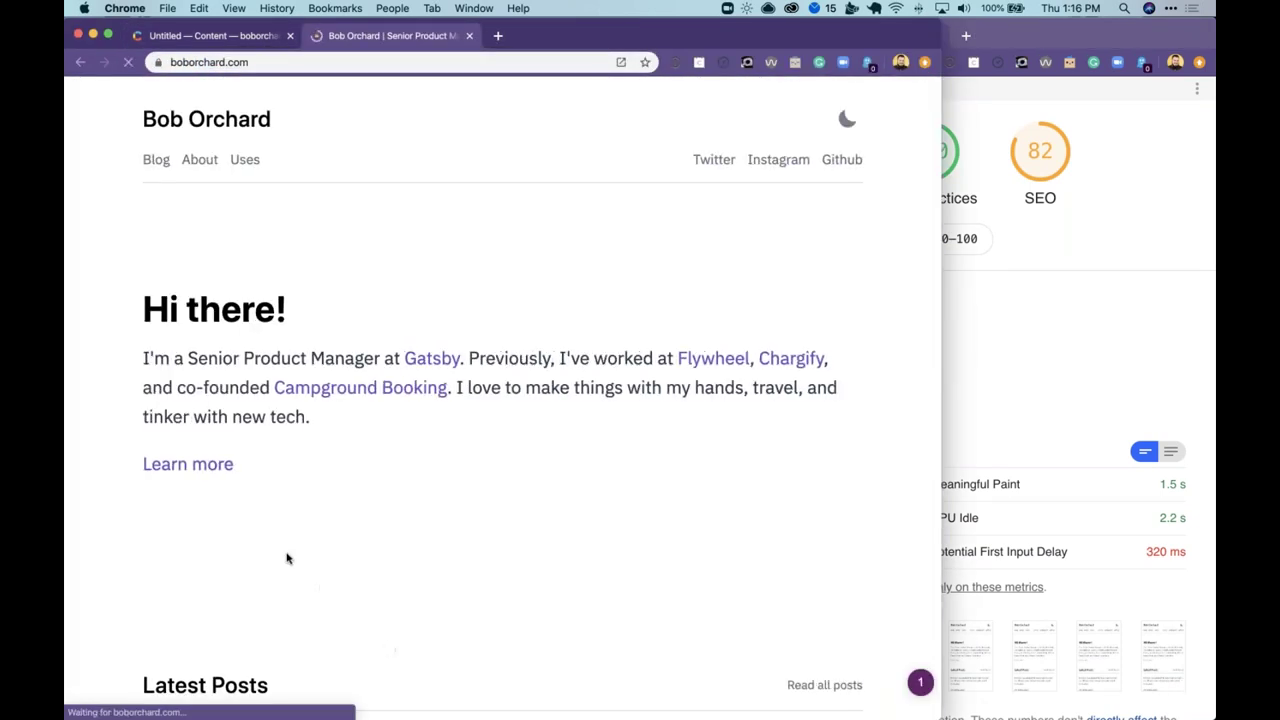
scroll(280, 557, down, 4)
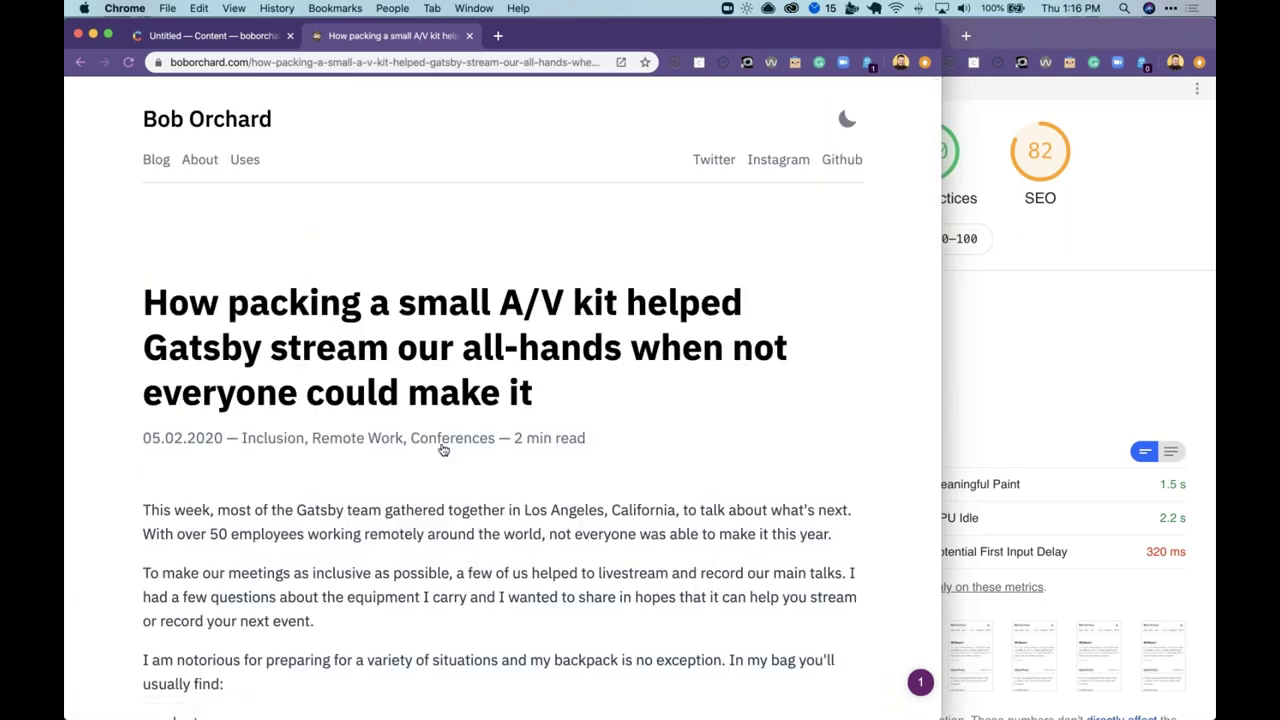
Step: Follow the post's Conferences tag to its listing page and reopen the A/V kit post from there
drag(500, 440, 428, 440)
click(423, 451)
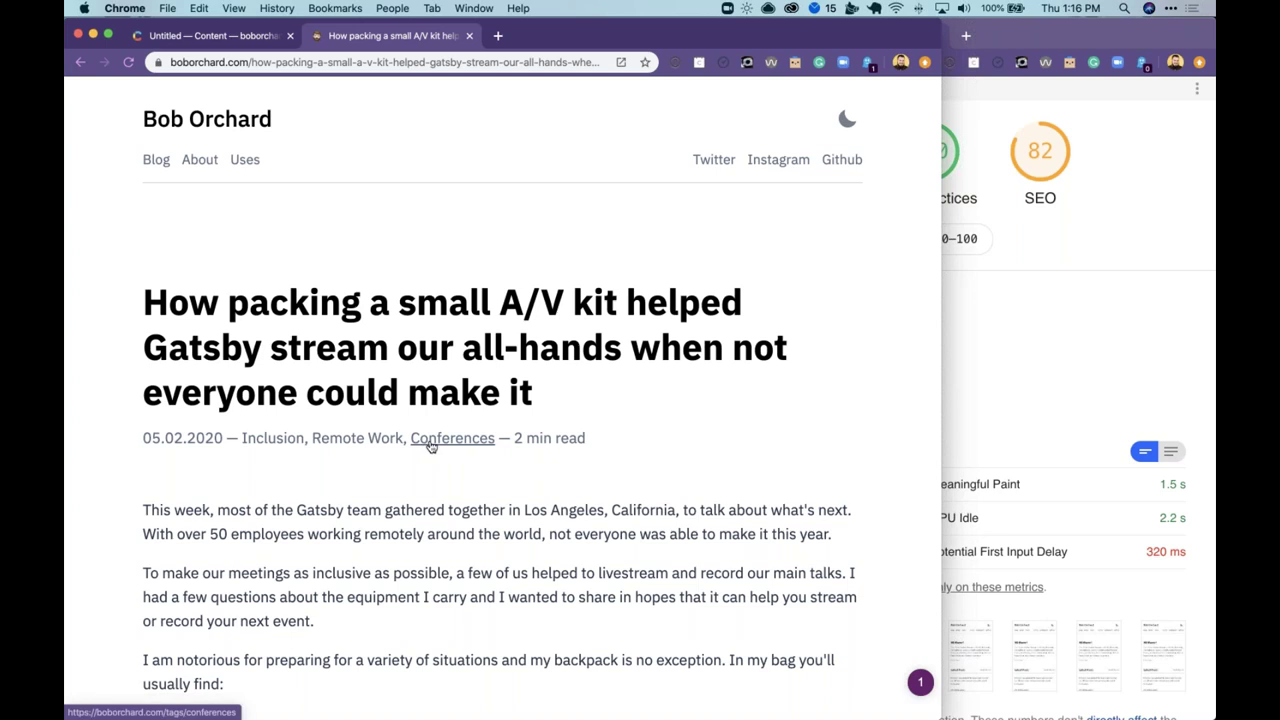
click(432, 446)
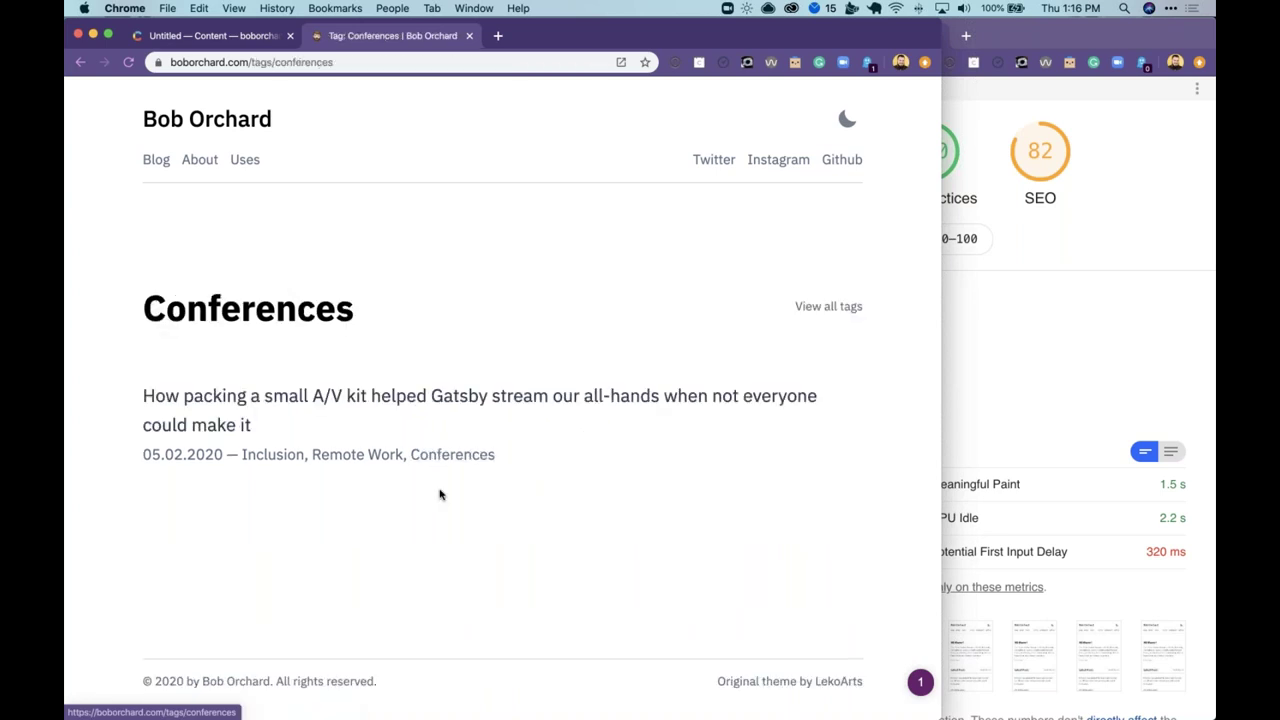
click(330, 435)
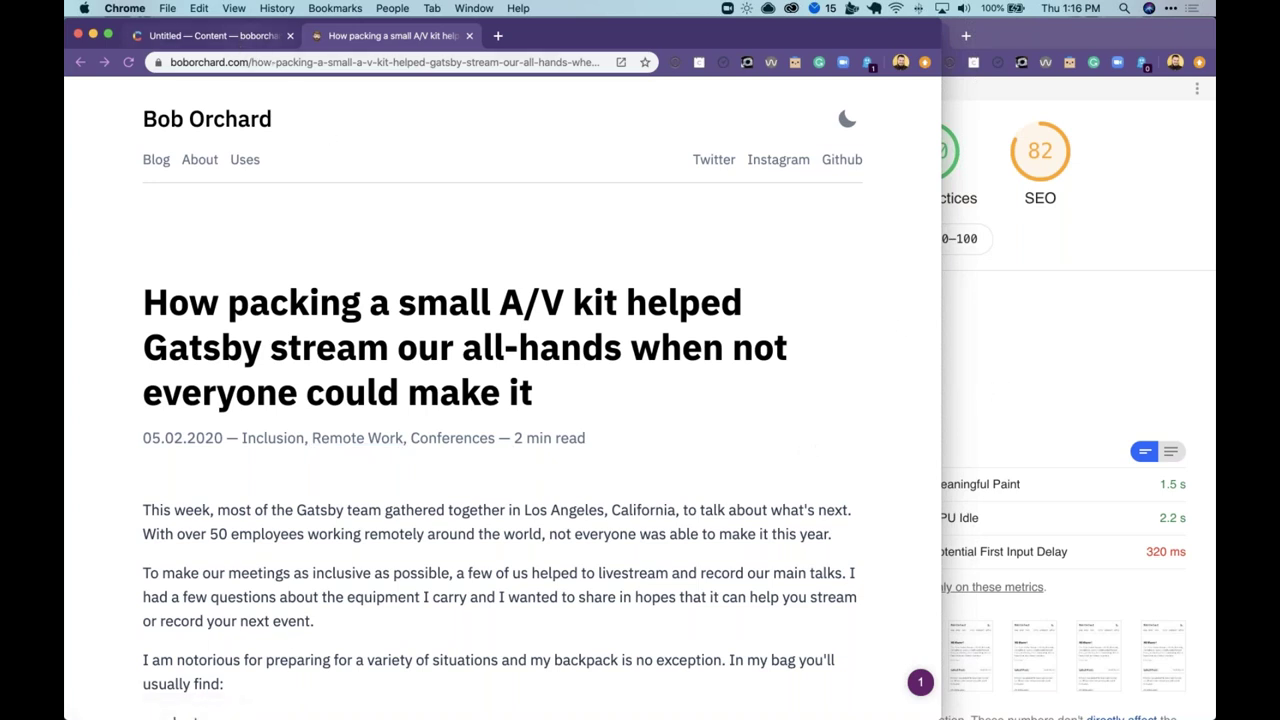
Step: Switch back to the Gatsby Cloud dashboard, leave the build details, and view the site's preview deployments
click(1091, 400)
click(663, 38)
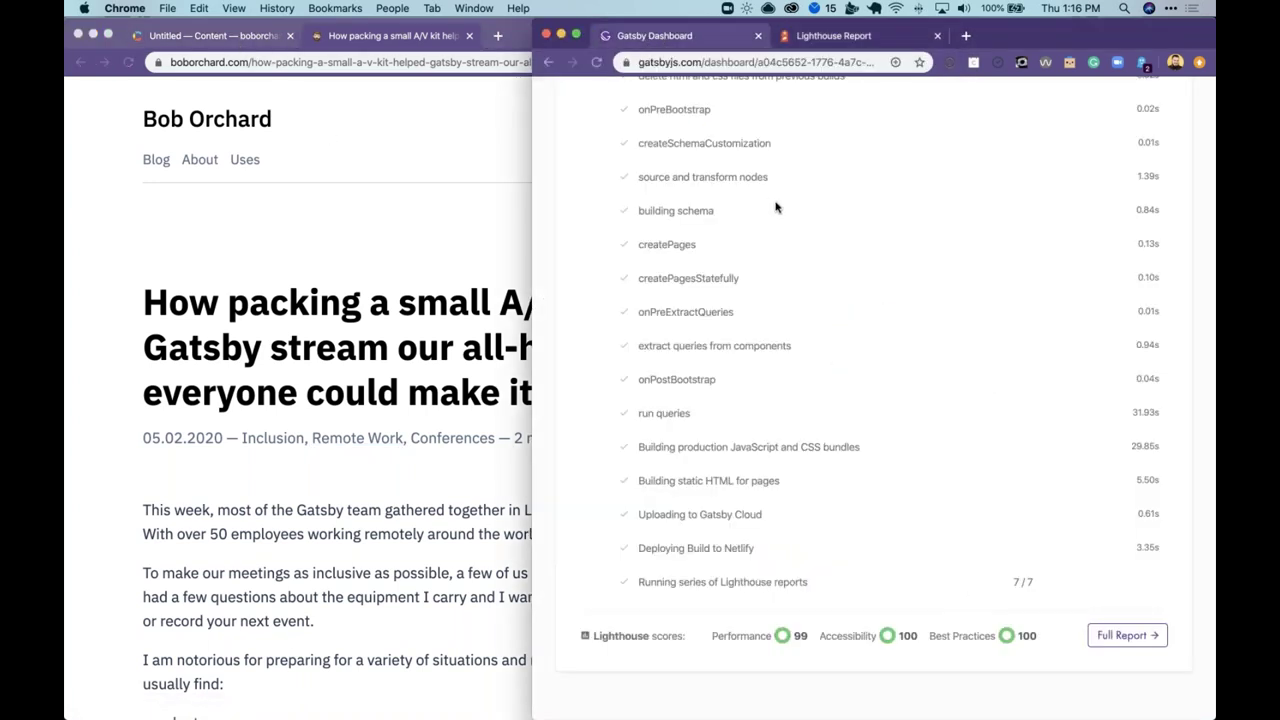
scroll(766, 206, up, 15)
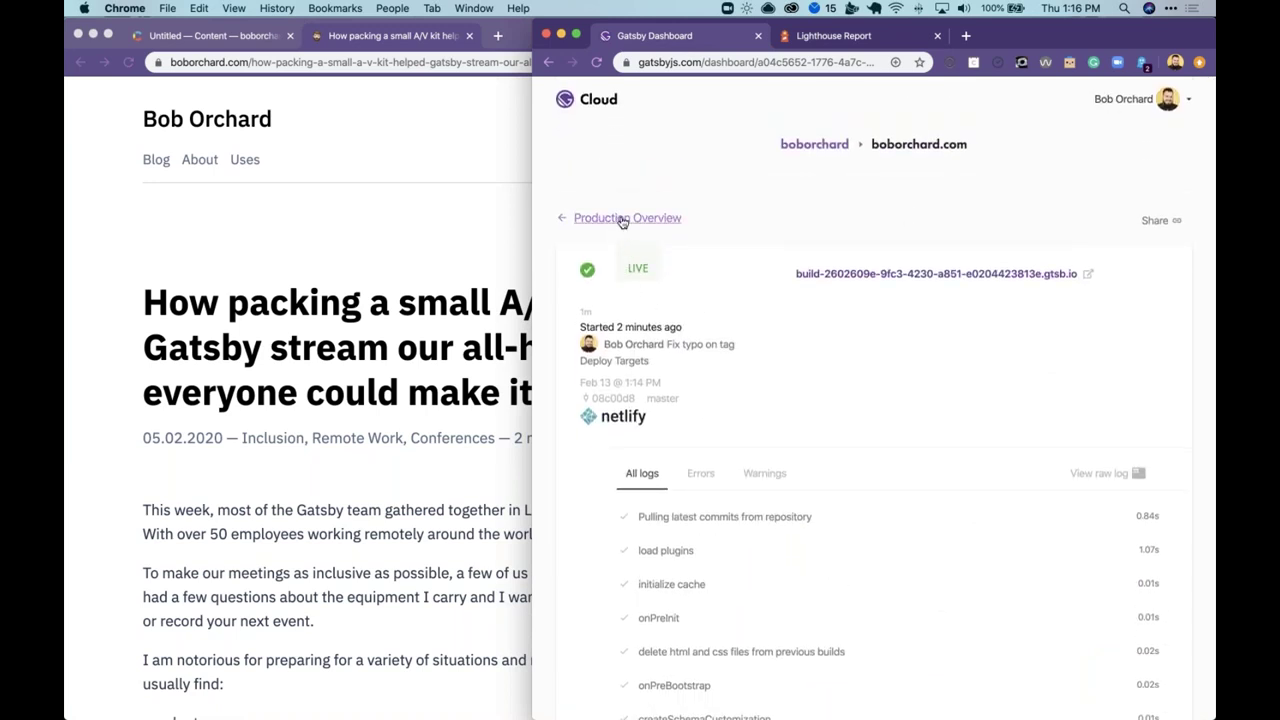
click(624, 218)
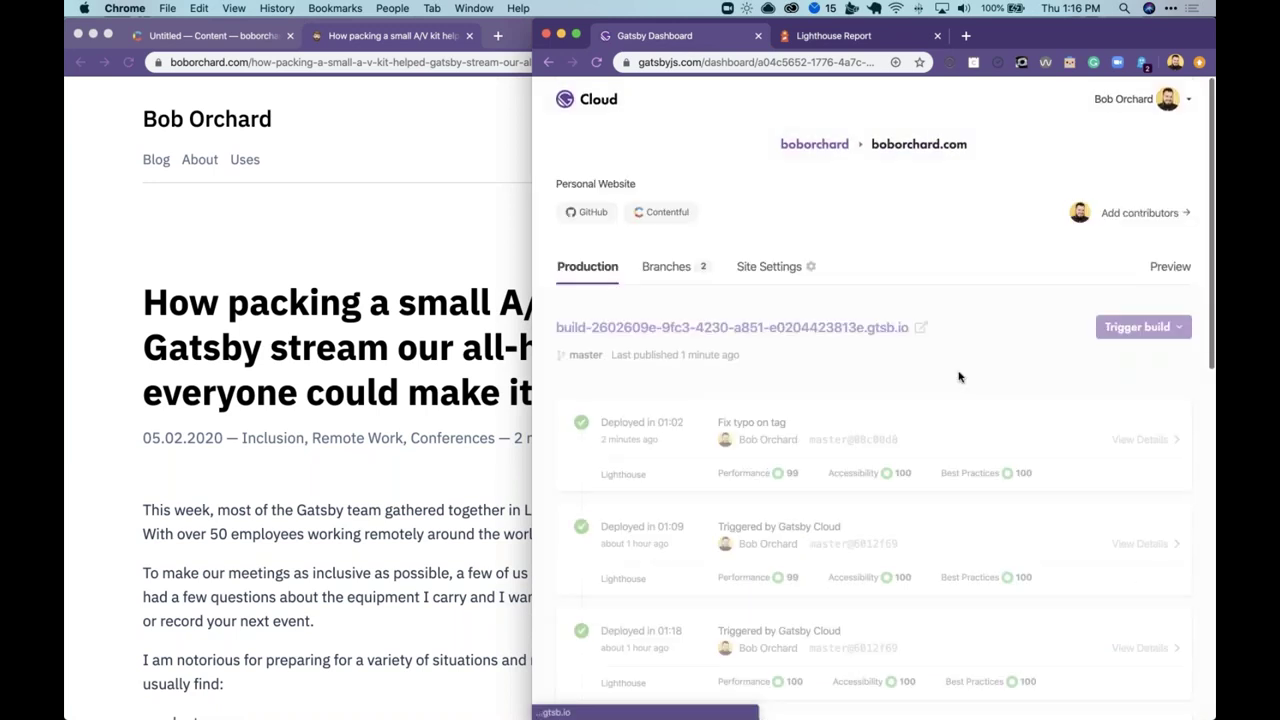
click(1168, 267)
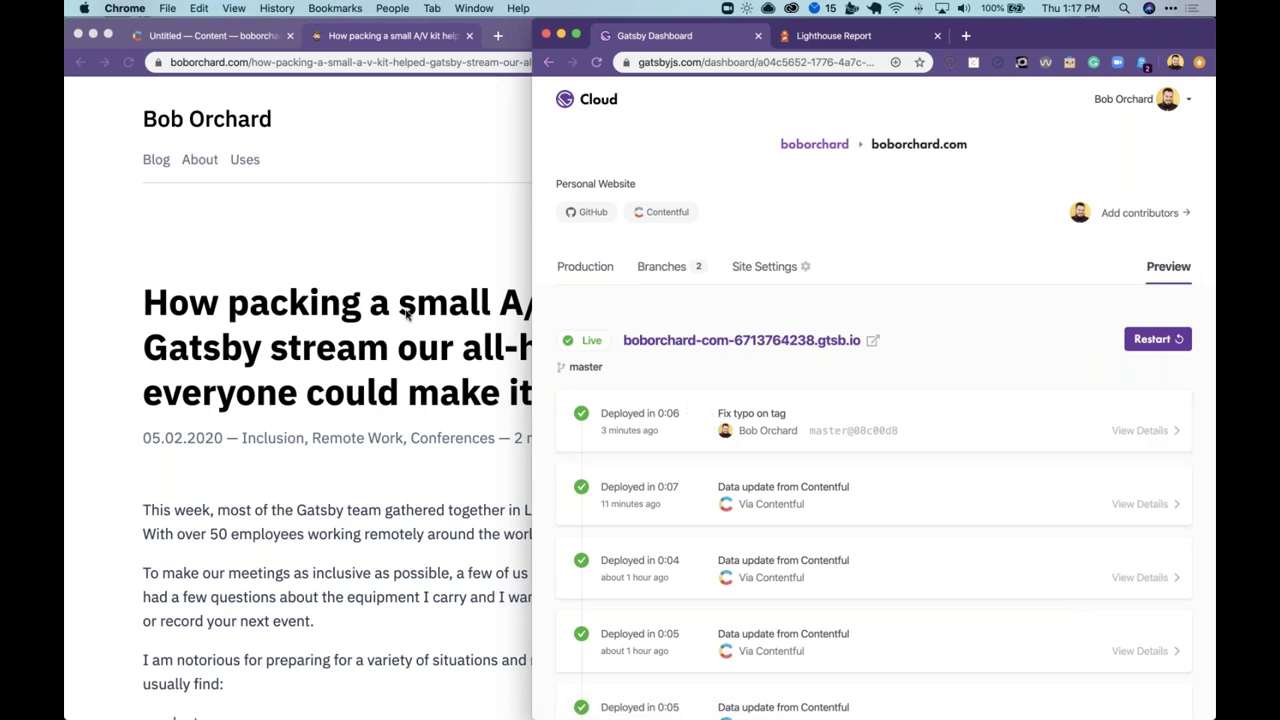
Step: Reload the untitled Contentful post entry and give it the title "Test Webinar Post" and slug "test-webinar-post"
click(378, 256)
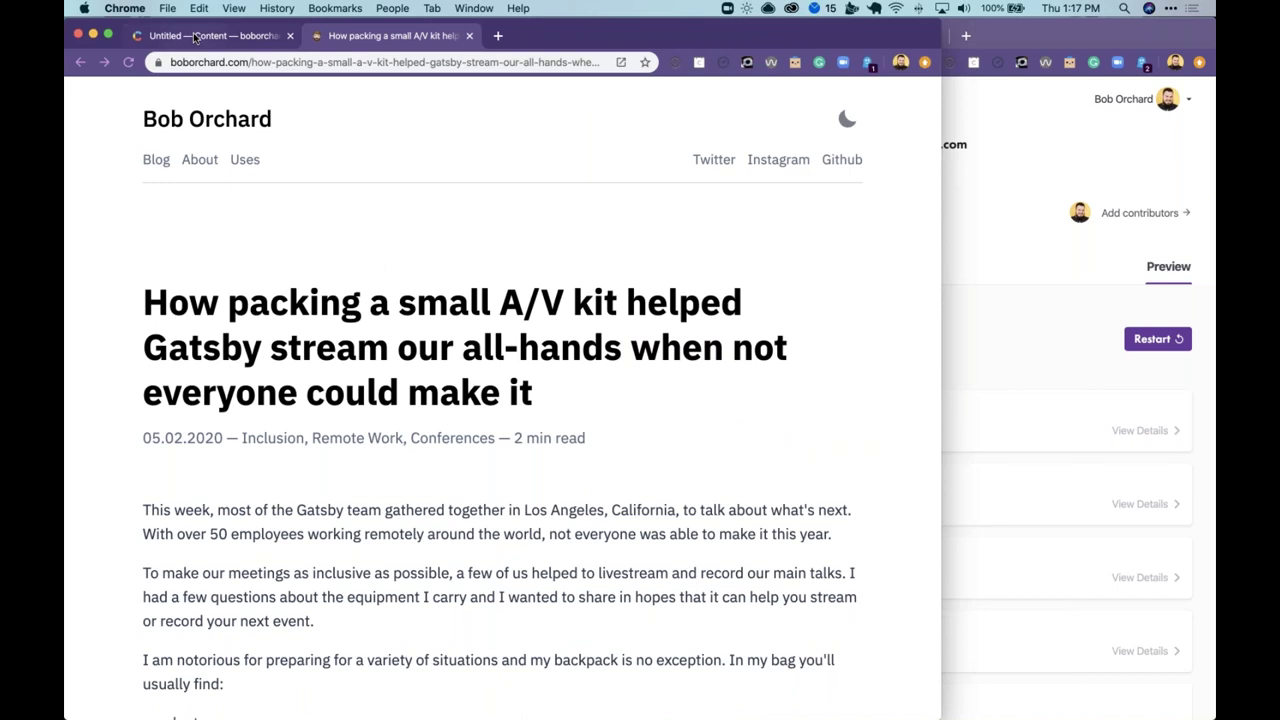
click(205, 36)
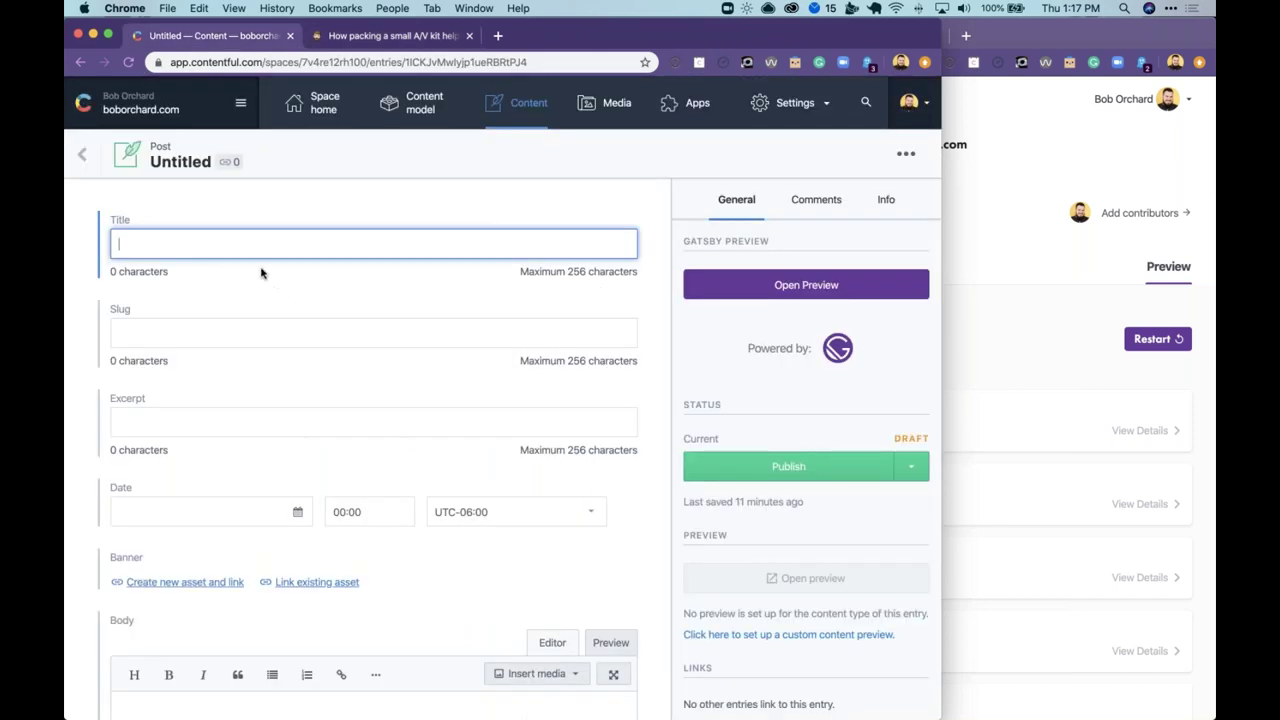
key(super+r)
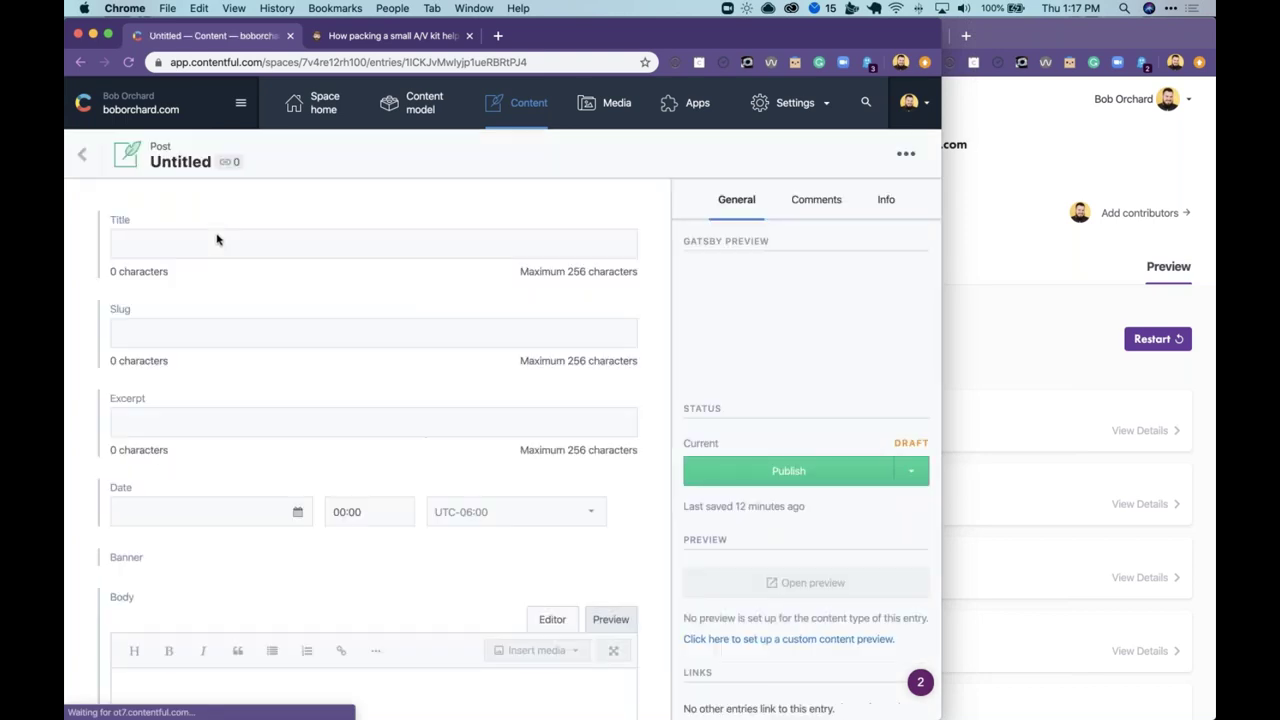
click(216, 245)
text(Test Webinar Post)
key(Tab)
text(test-webinar )
text(post)
key(Tab)
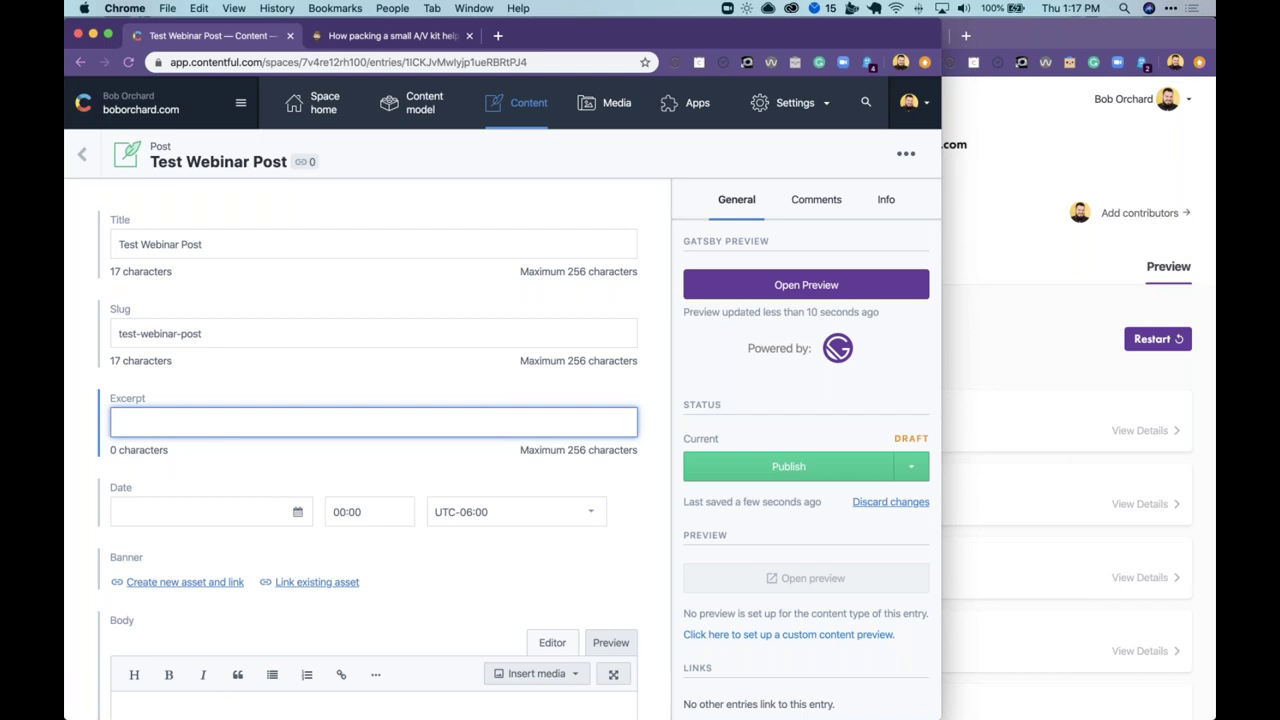
Step: Check the preview deployments in Gatsby Cloud, then view the draft entry's Gatsby preview from Contentful
click(1030, 312)
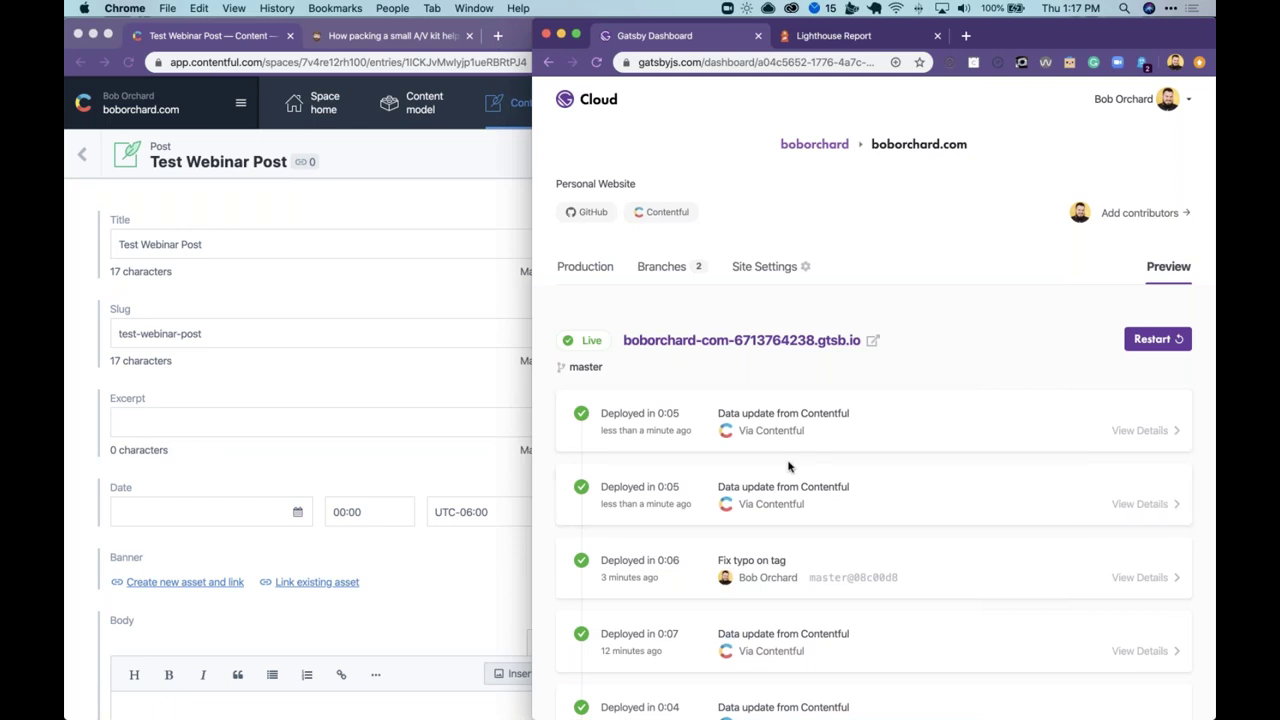
click(458, 208)
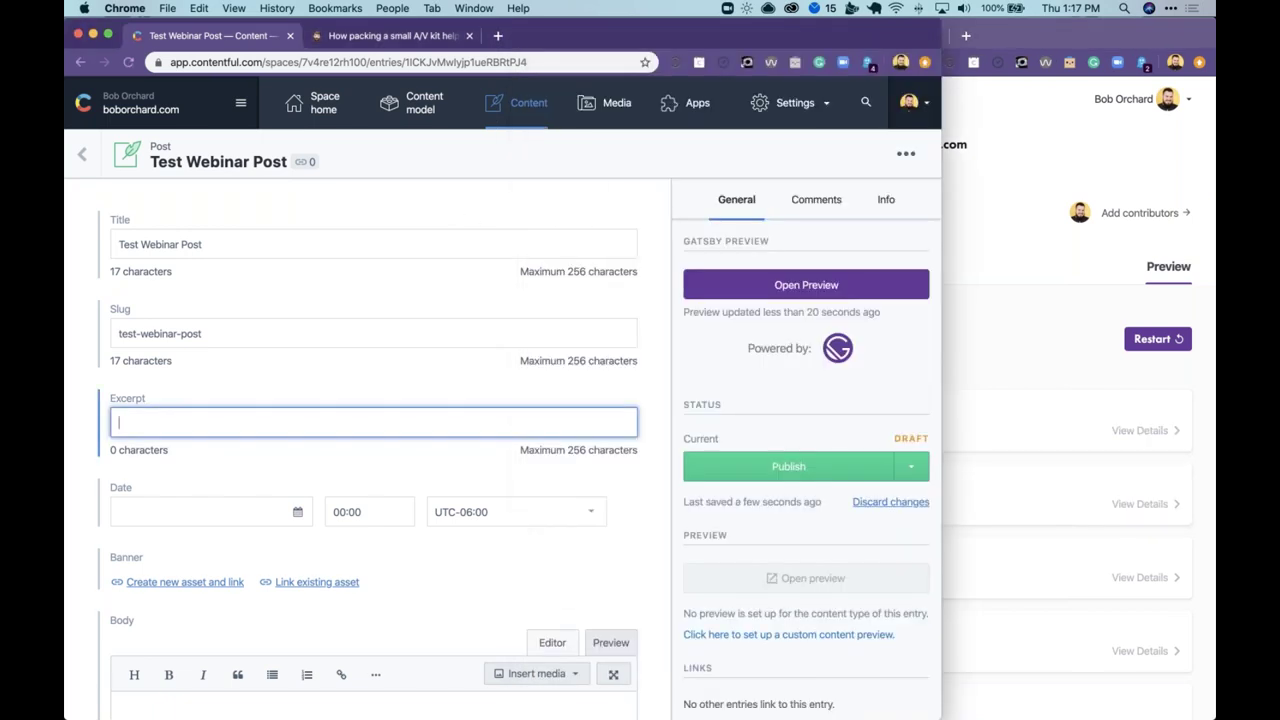
click(801, 286)
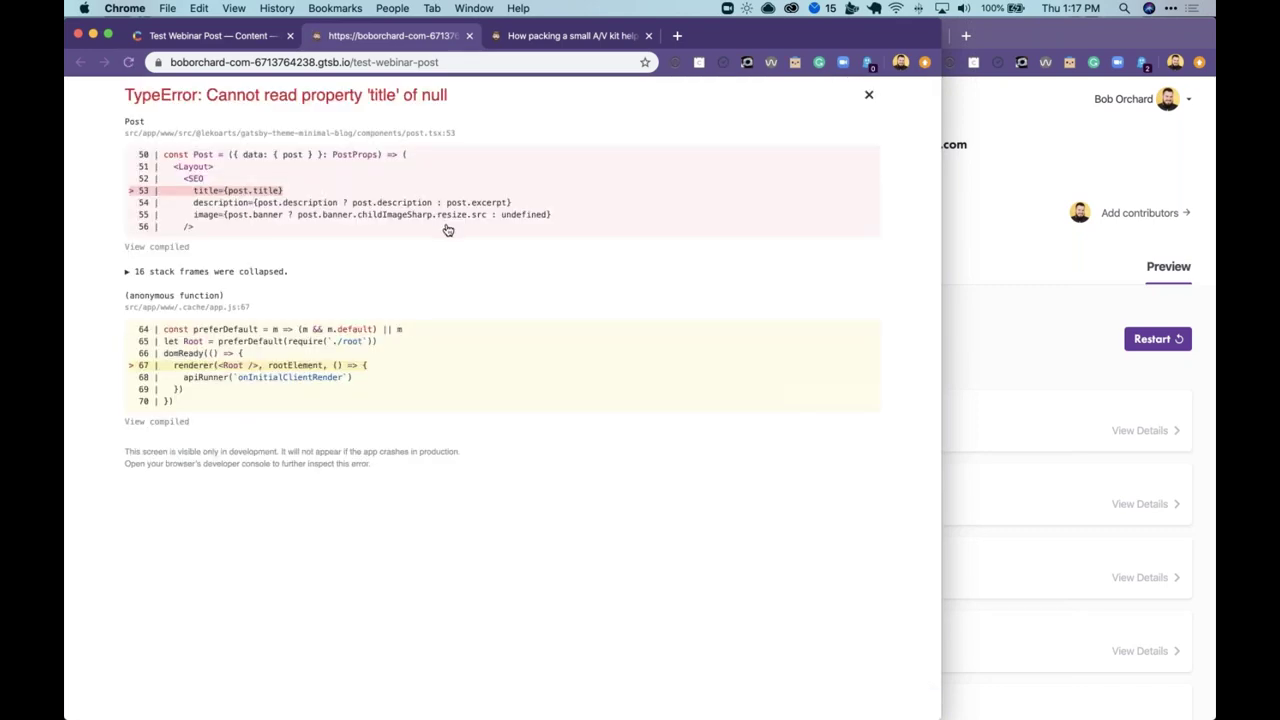
click(200, 38)
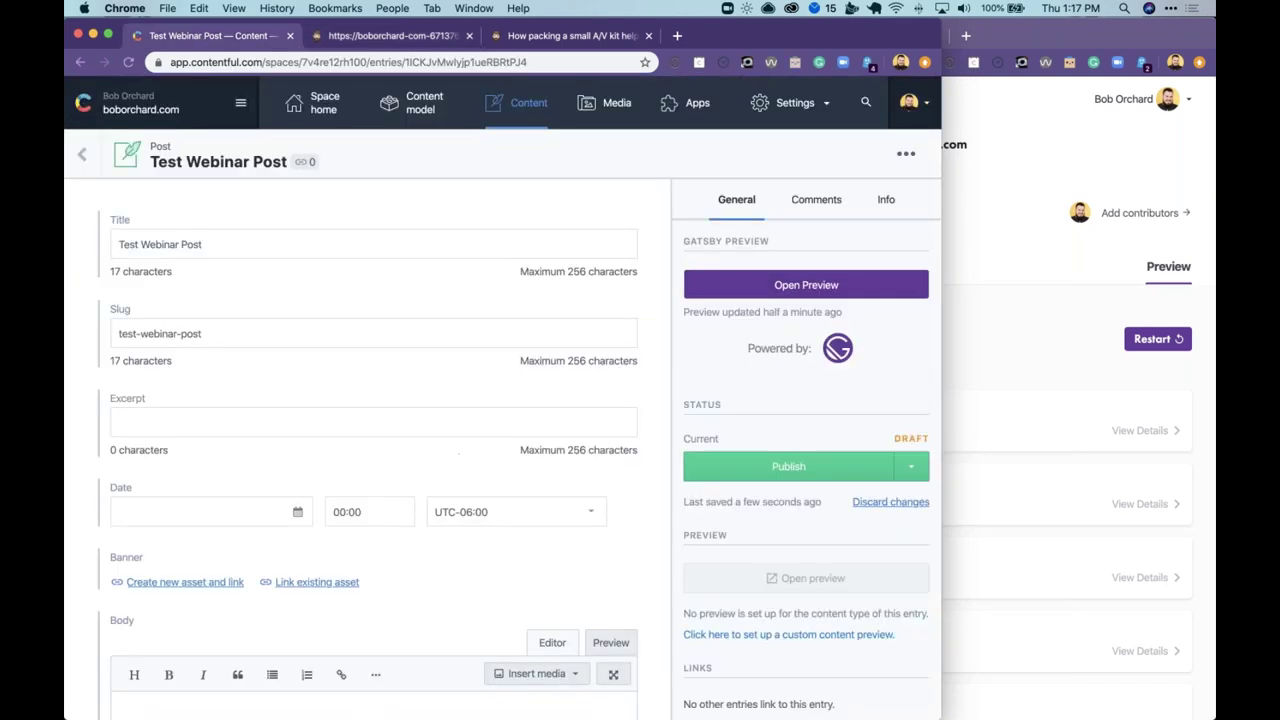
Step: Set the entry's excerpt to "Hello from the webinar" and its date to February 13th 2020
click(177, 424)
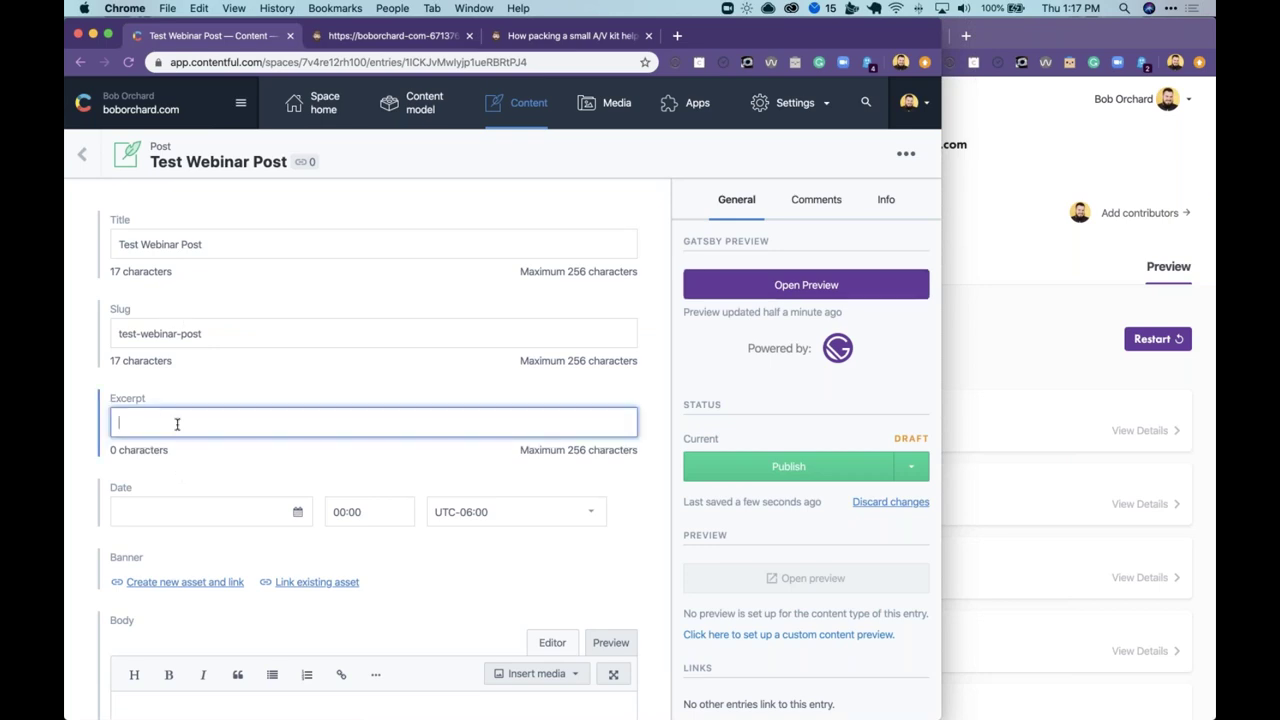
text(Hello from the webinar)
click(200, 511)
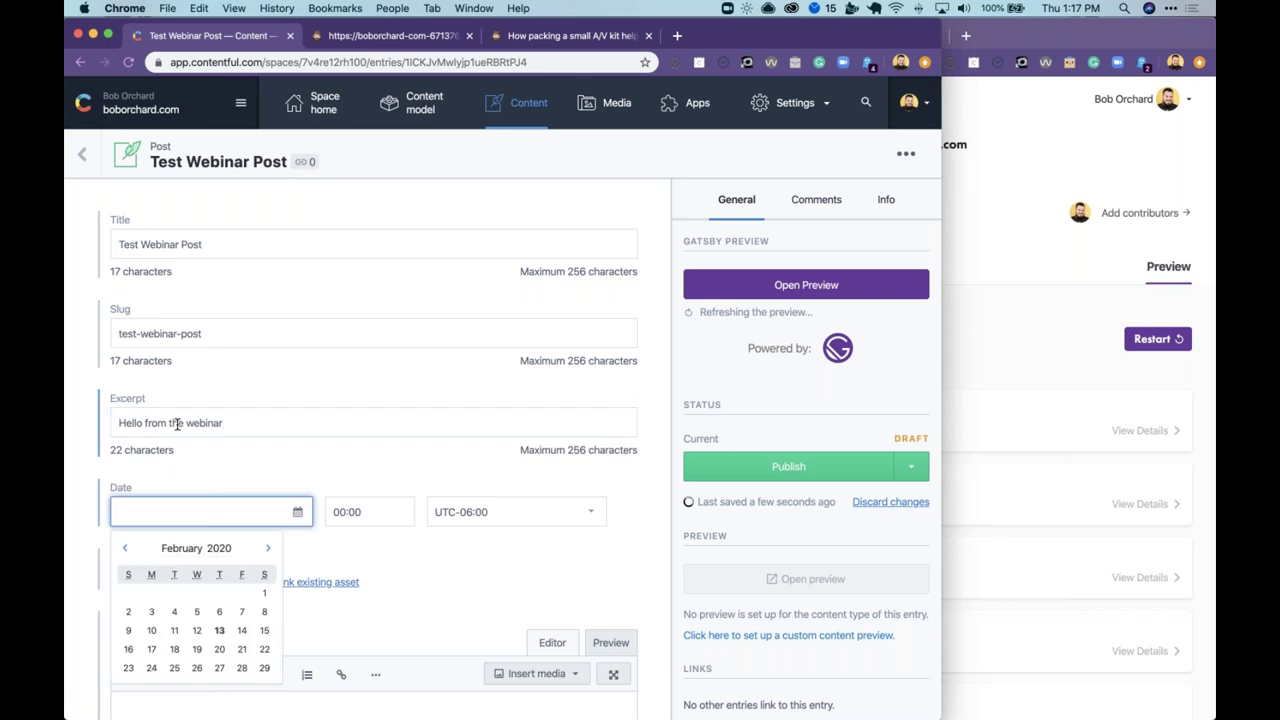
click(219, 630)
Step: Write "Content for webinar post" as the entry's body text
scroll(280, 549, down, 5)
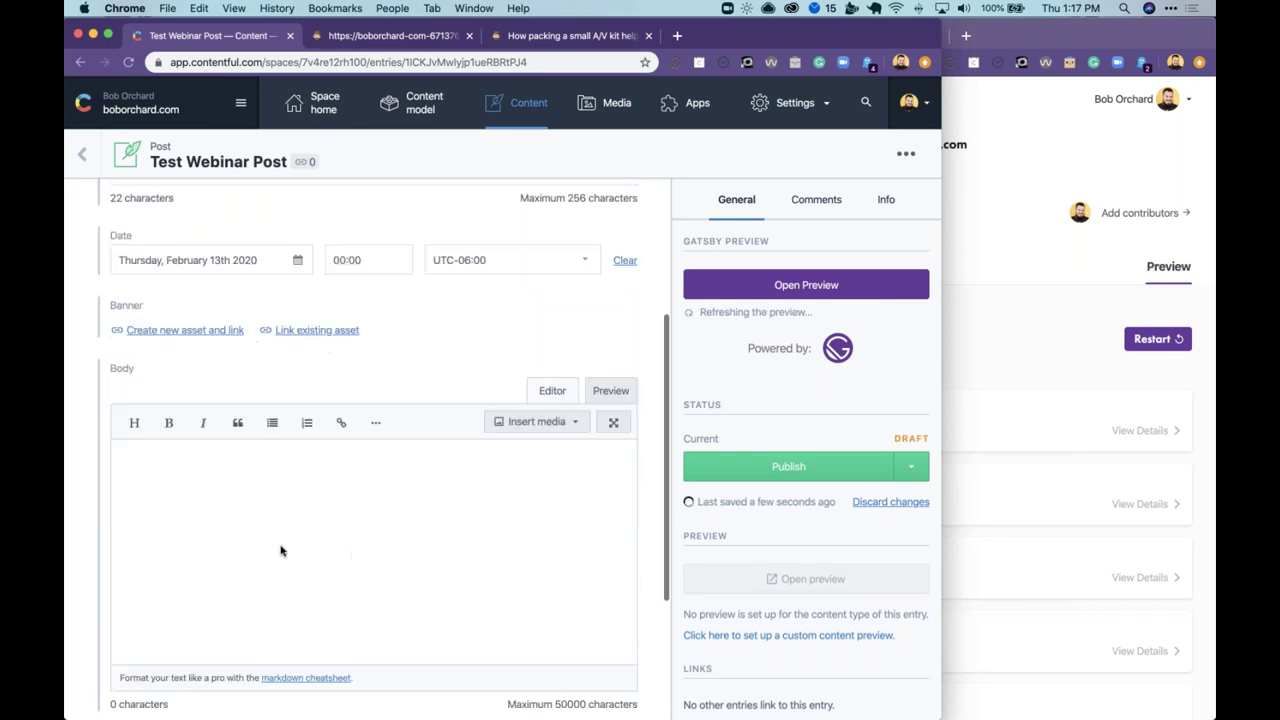
click(257, 514)
text(Content)
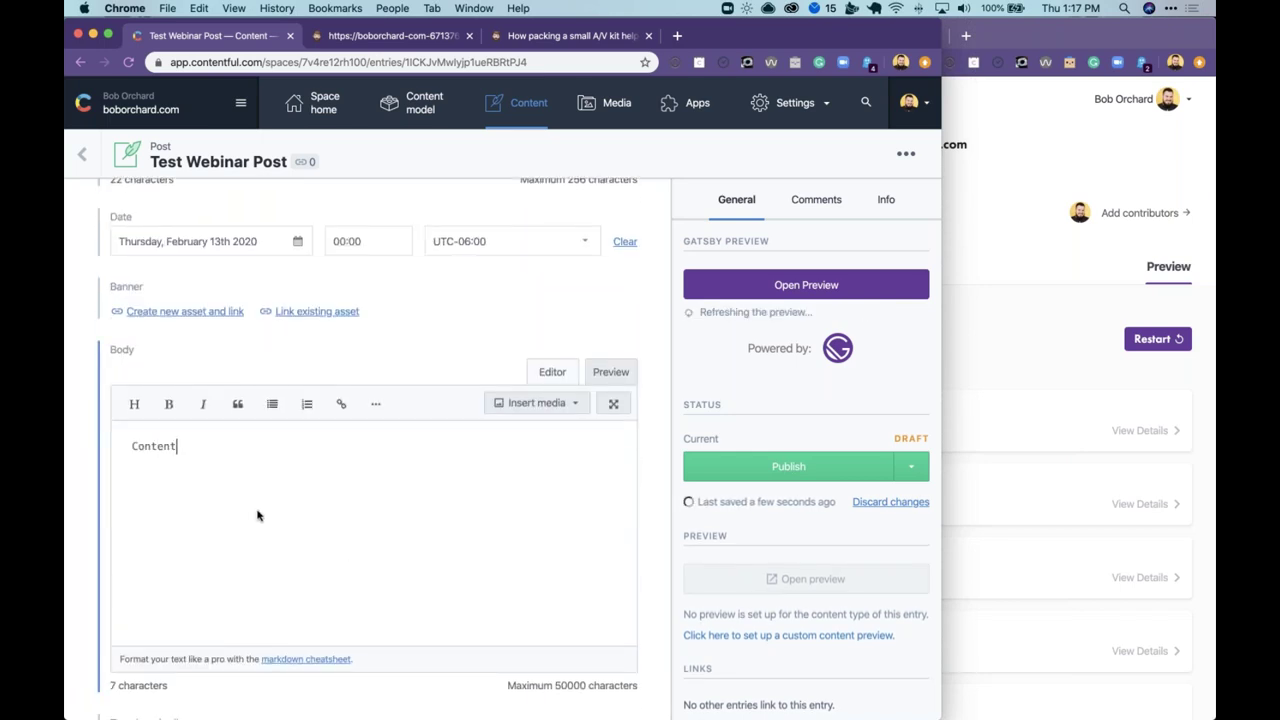
text( for webinar post)
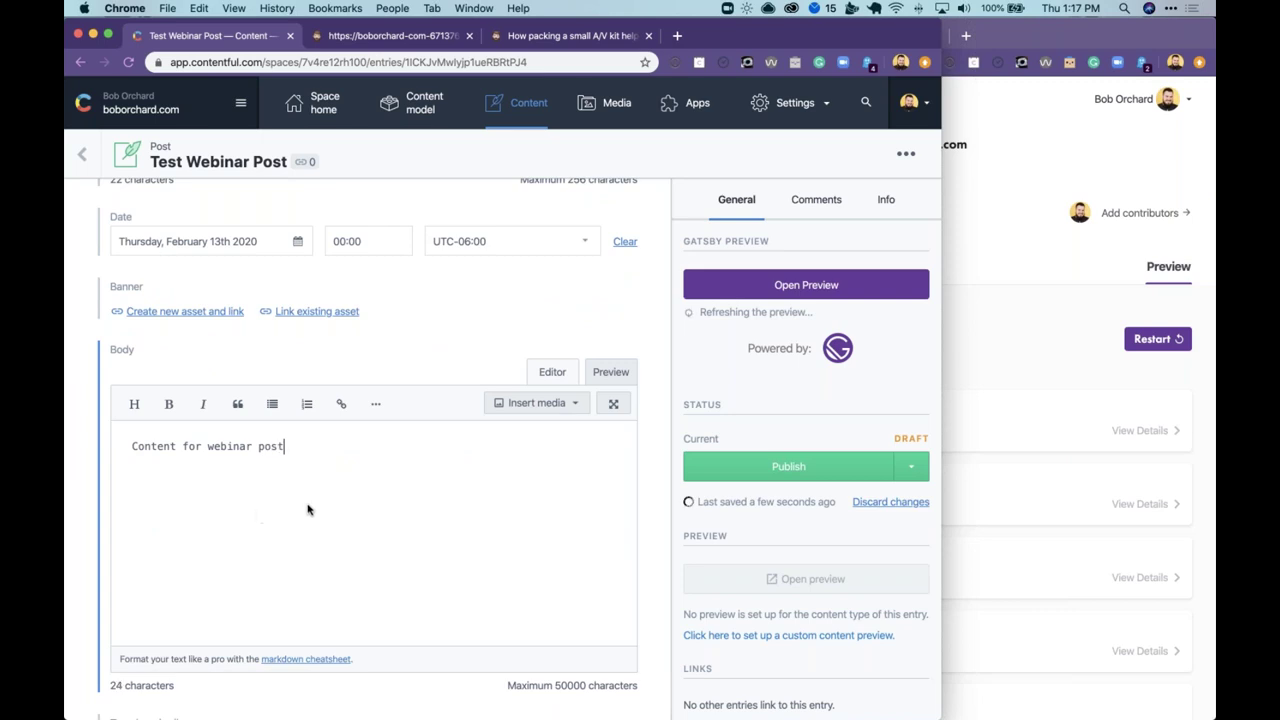
Step: Link the existing Webinar tag to the post entry
scroll(311, 515, down, 5)
click(312, 547)
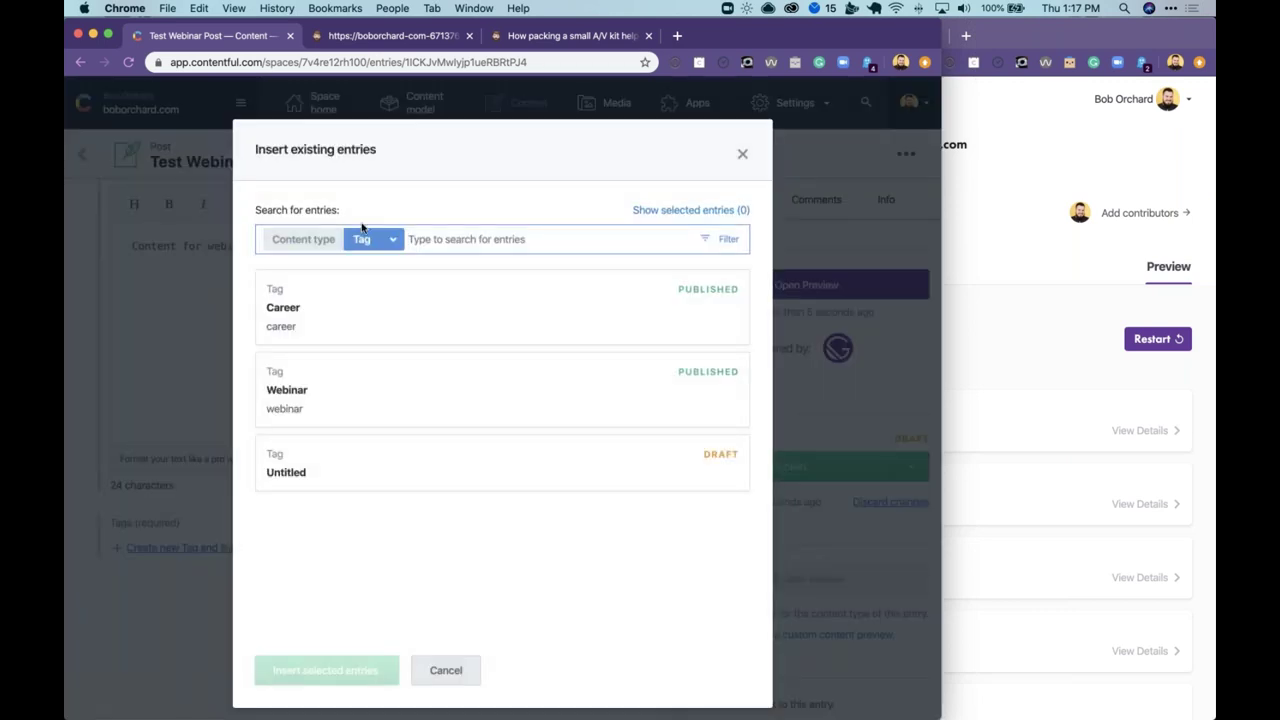
click(346, 380)
click(334, 670)
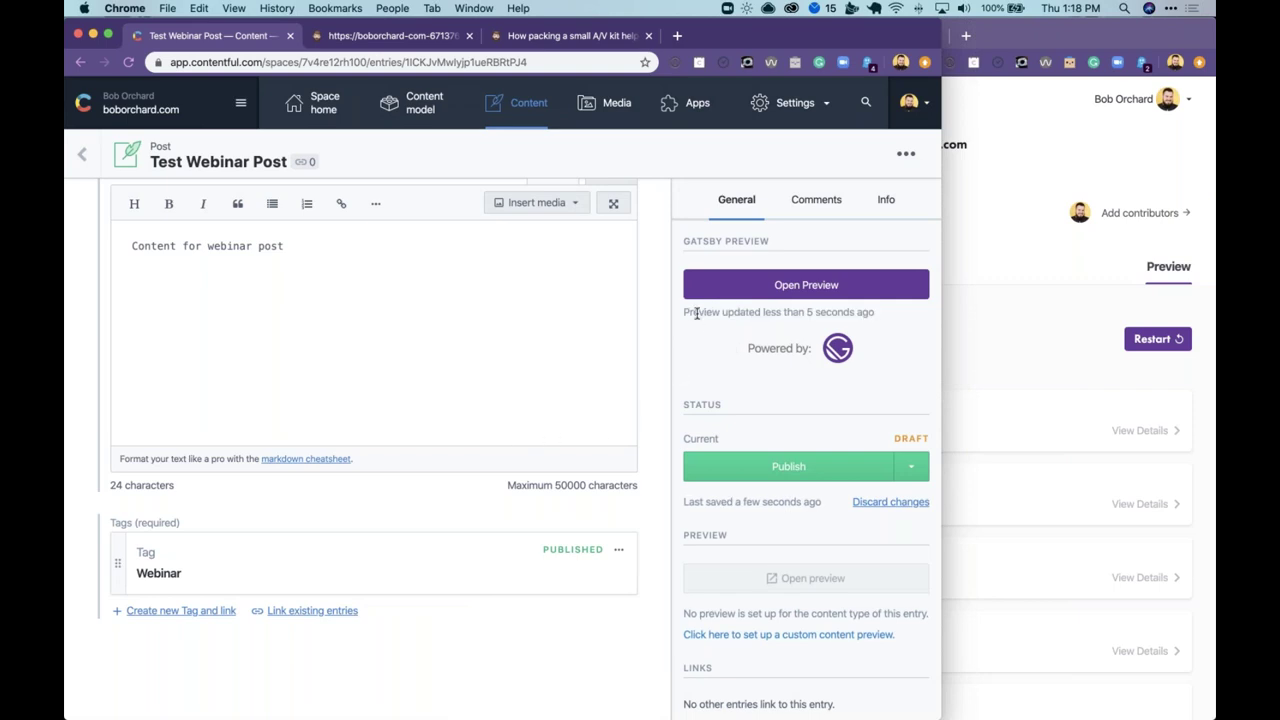
Step: Open the entry's Gatsby preview again and examine the rendered Test Webinar Post page
click(775, 288)
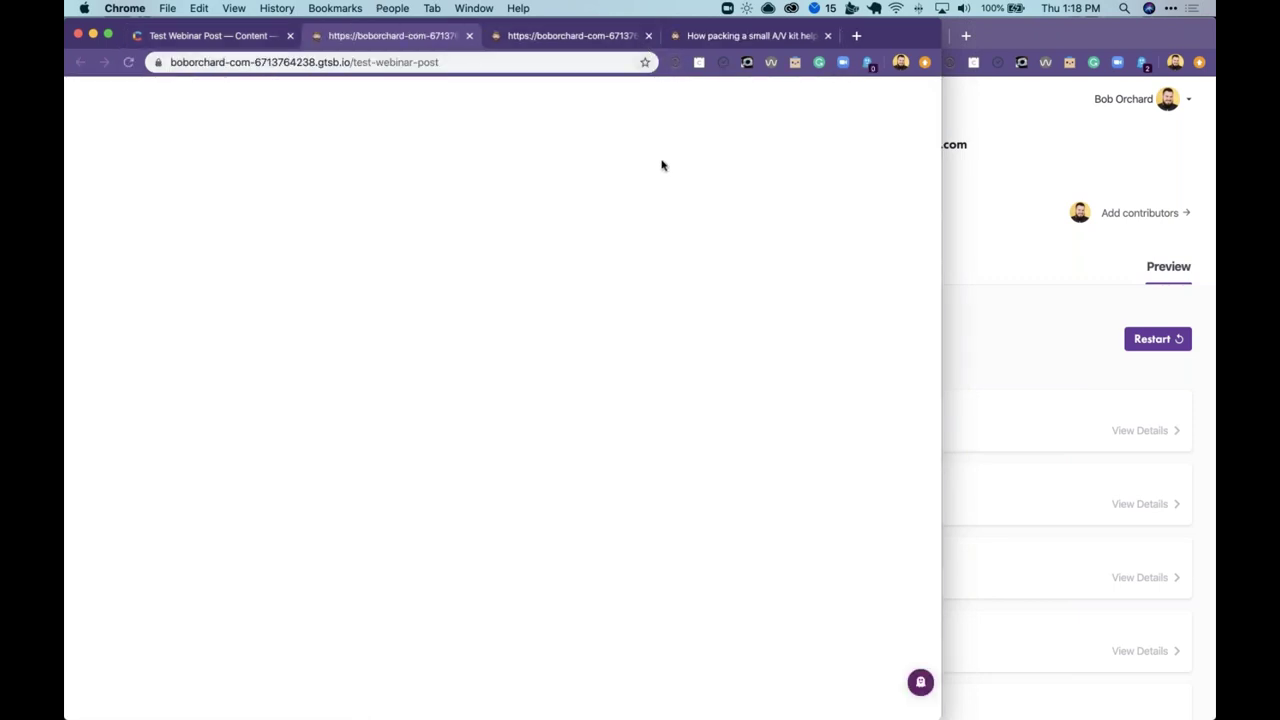
drag(160, 293, 388, 296)
click(510, 327)
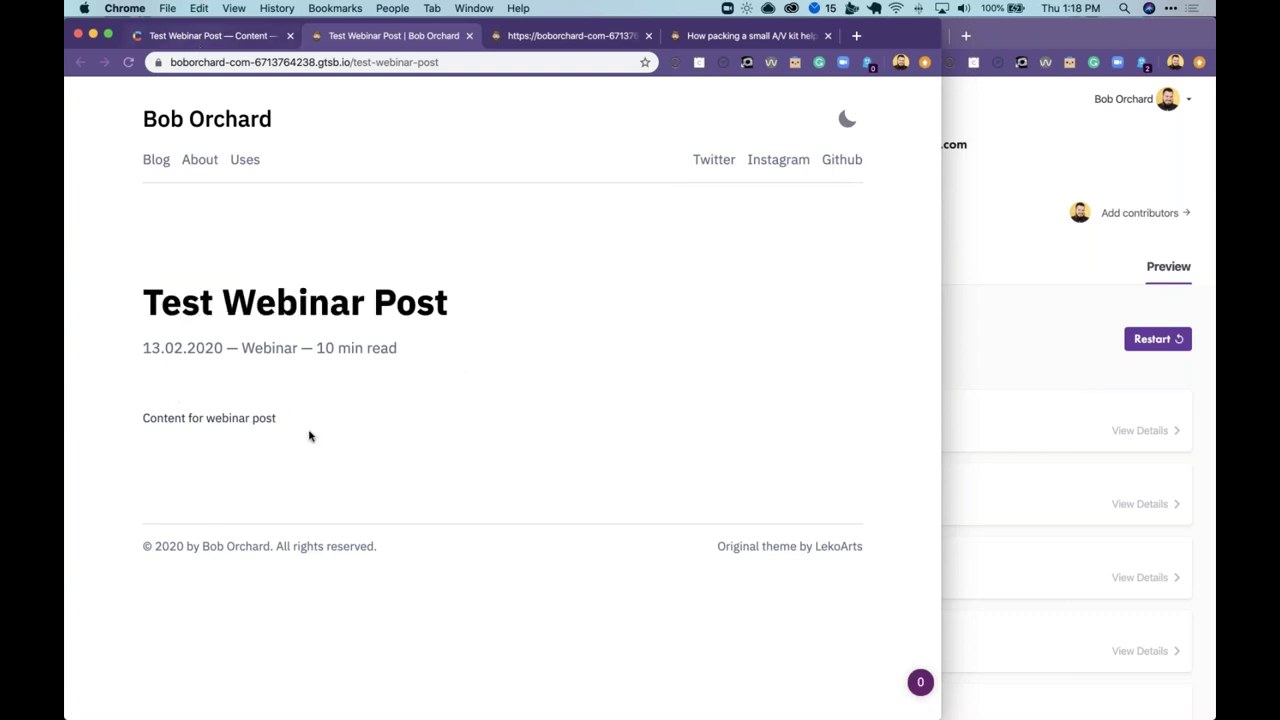
Step: Return to the Contentful entry and extend the body text to "Content for webinar post. This is a change"
click(203, 36)
scroll(203, 357, up, 3)
click(308, 423)
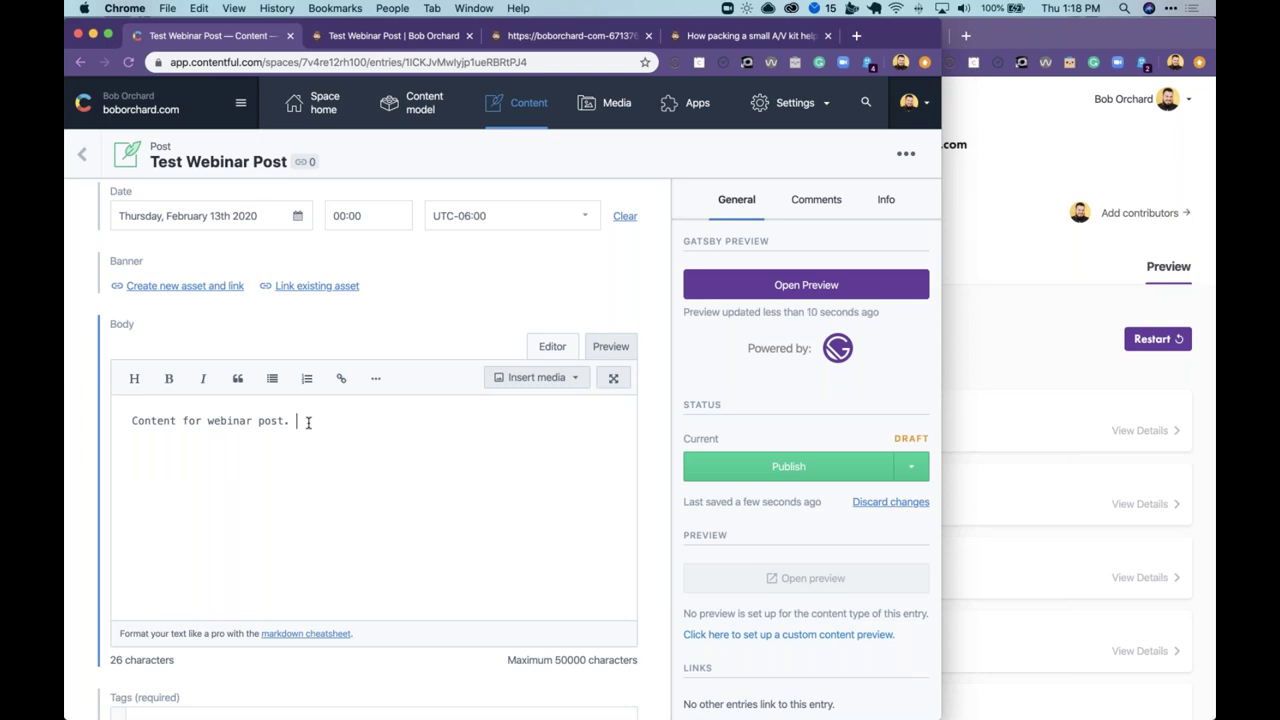
text(This is a change)
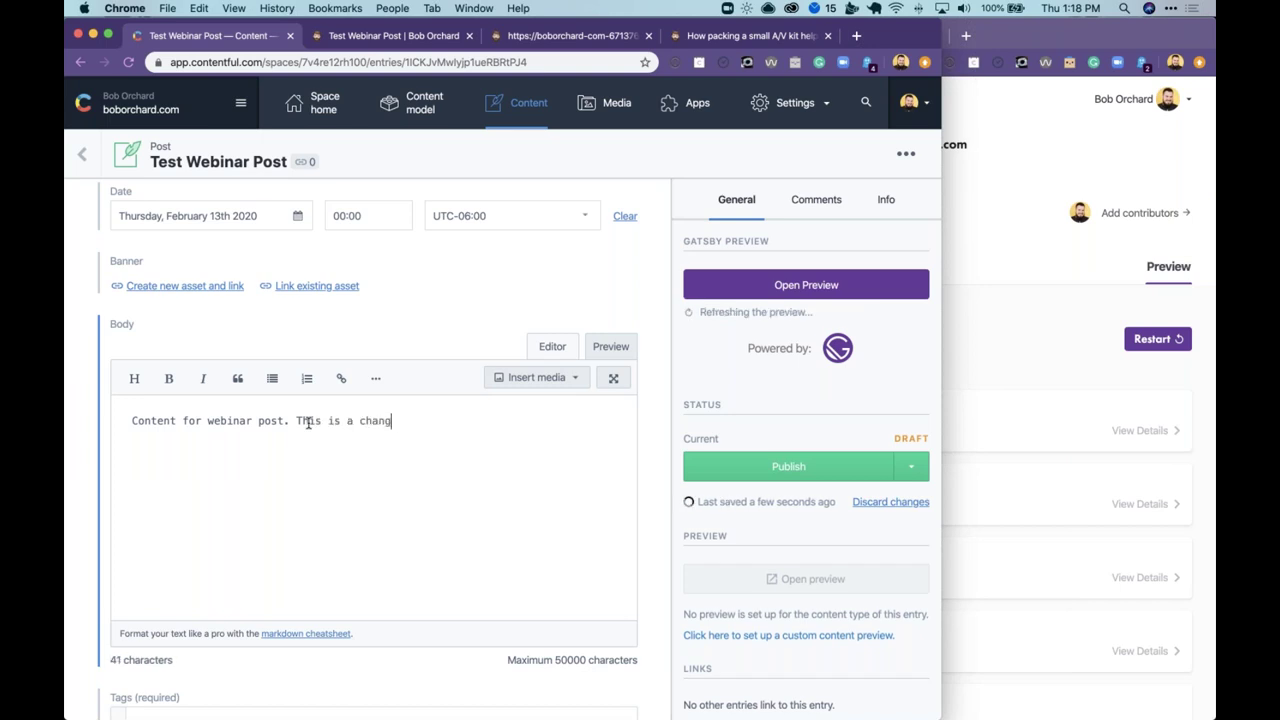
Step: Check the added sentence in a fresh Gatsby preview and close the two older preview tabs
click(753, 284)
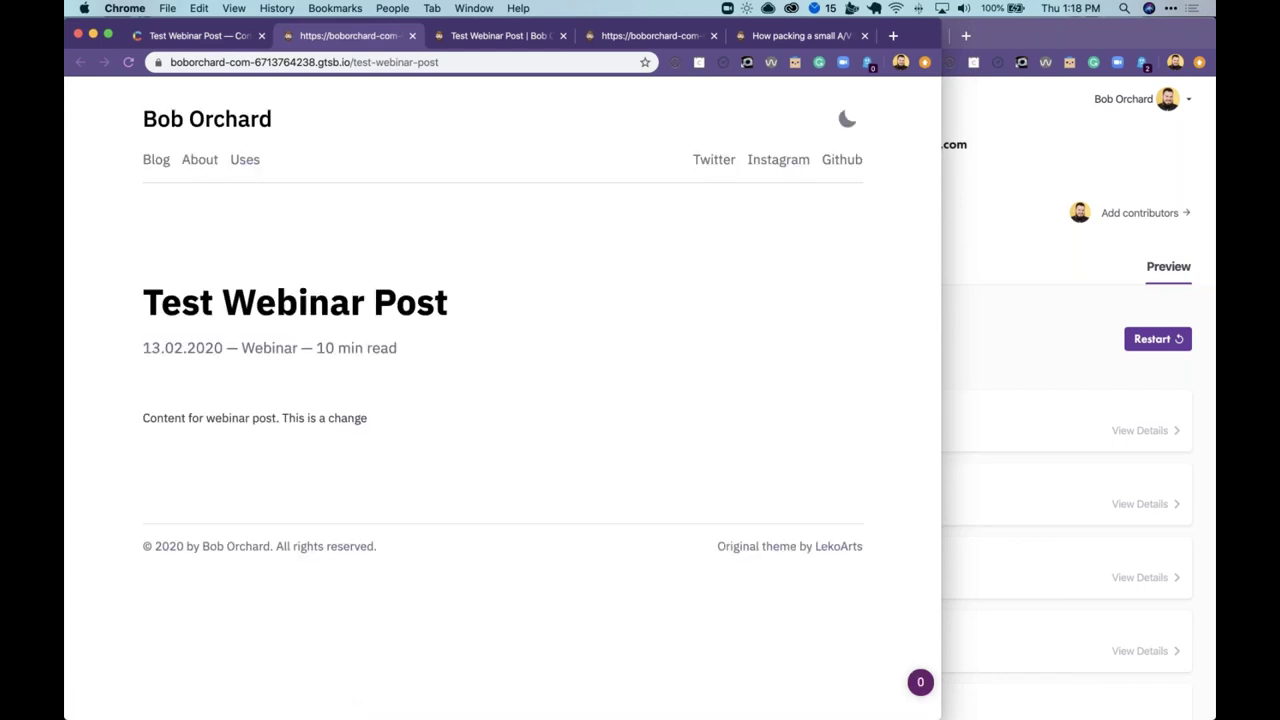
drag(276, 418, 368, 418)
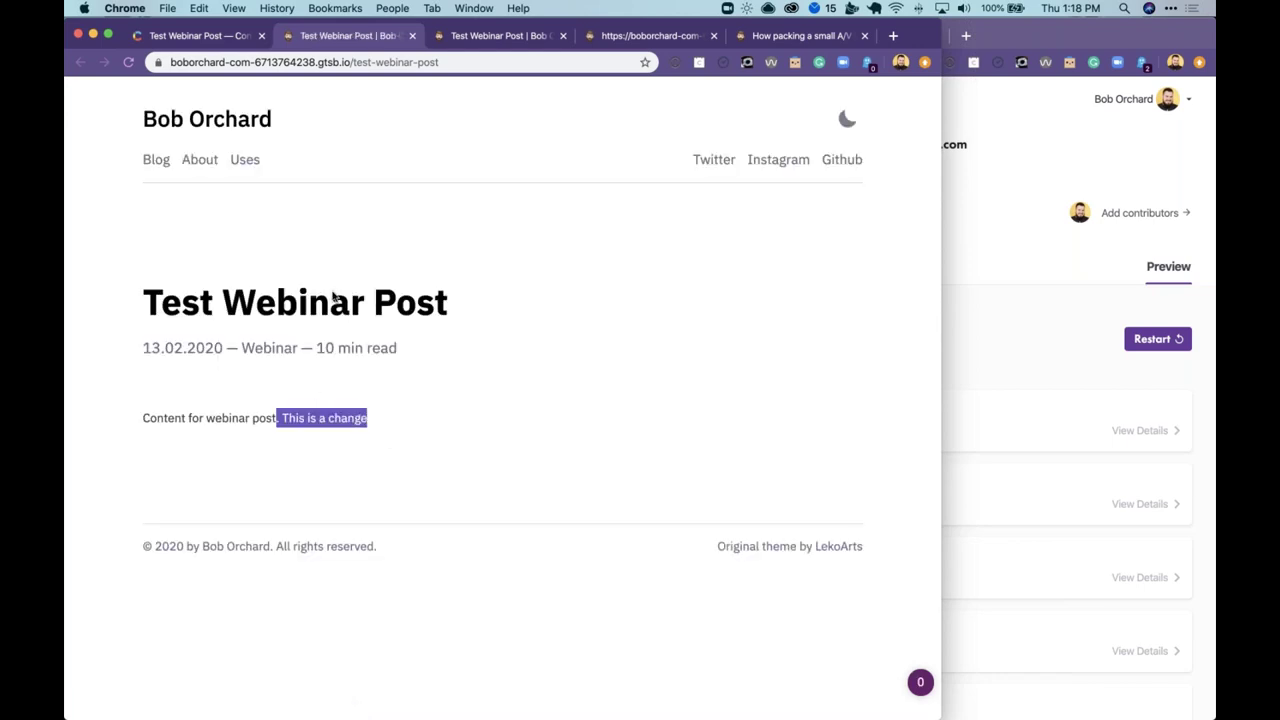
click(193, 36)
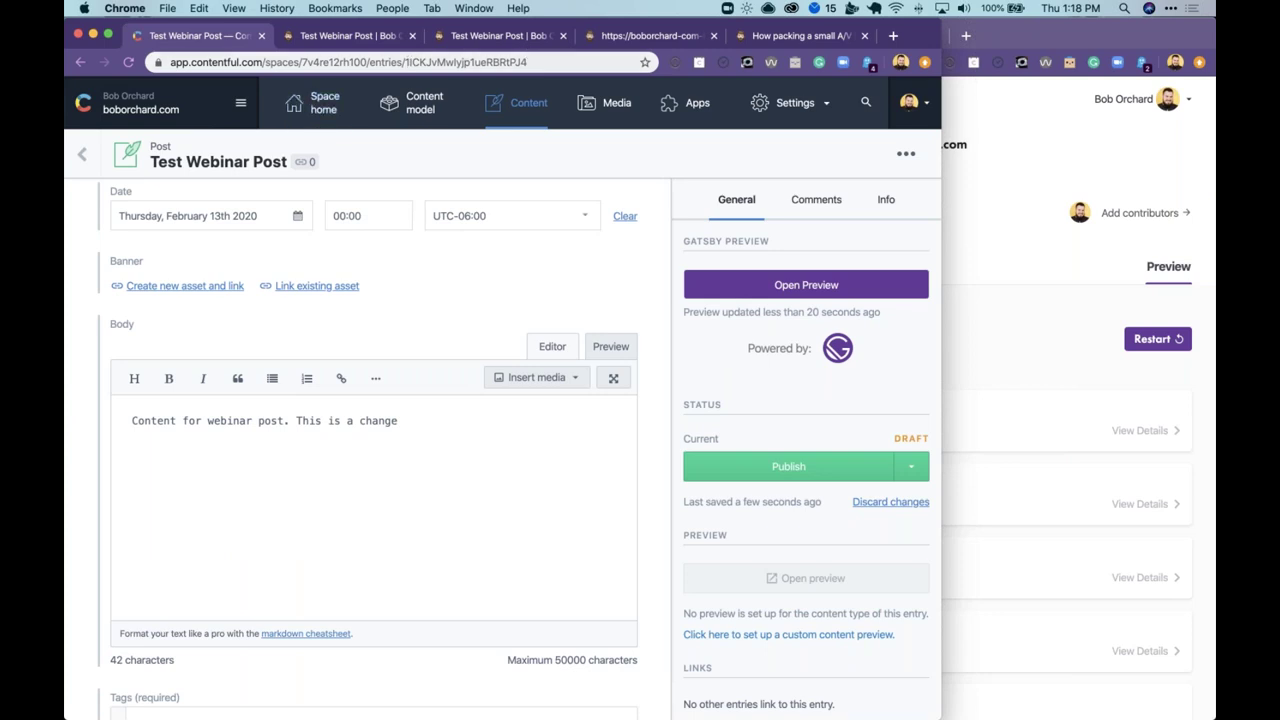
click(563, 36)
click(563, 36)
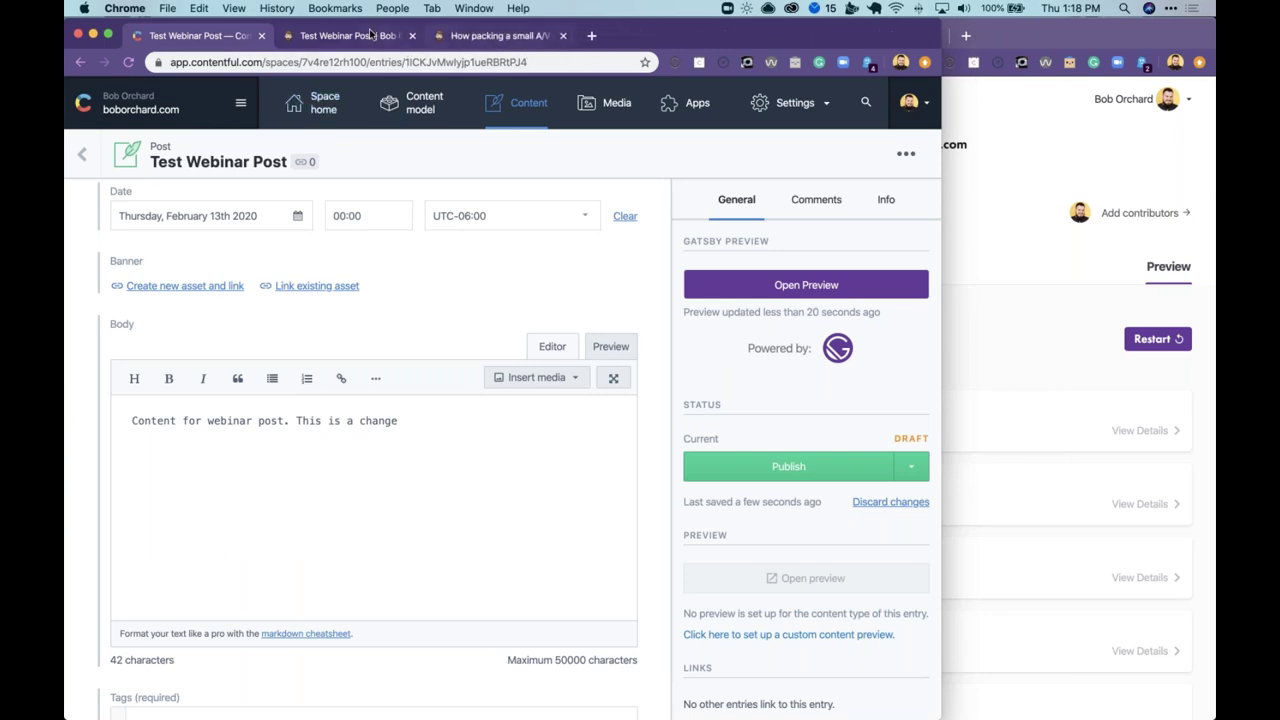
Step: Compare the preview with the live website by examining the latest posts on the live home page
click(370, 37)
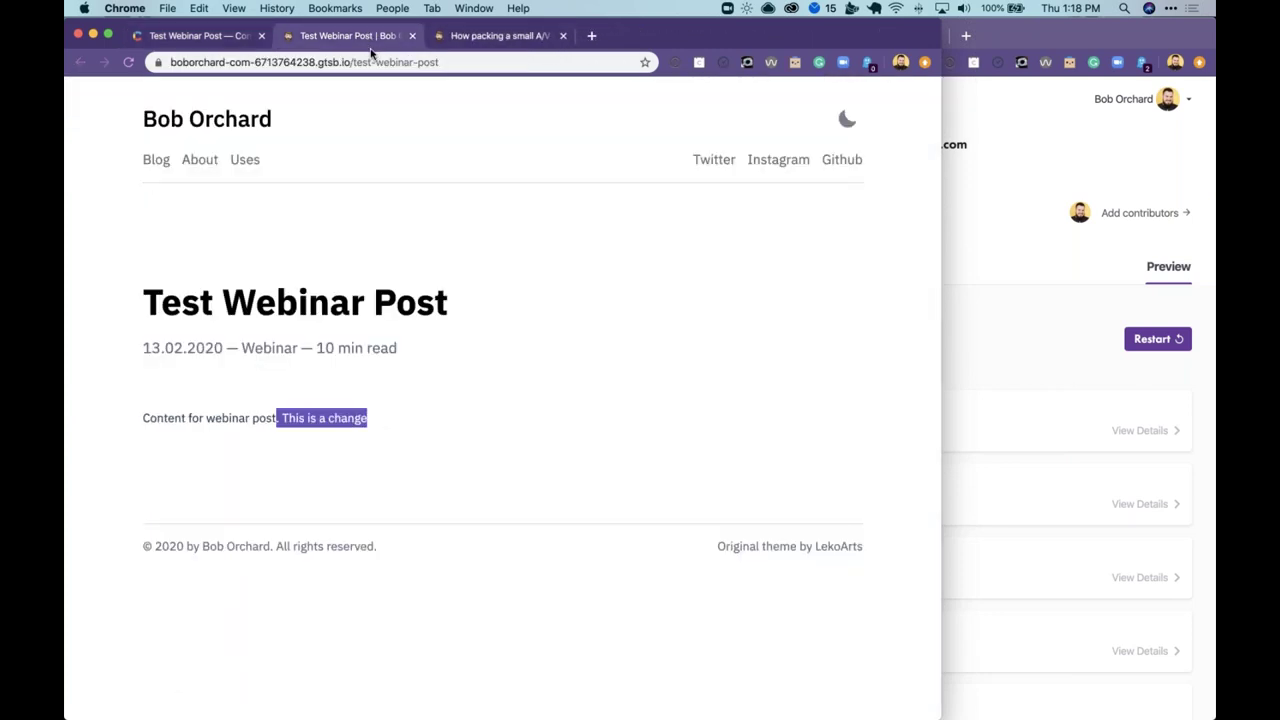
click(507, 37)
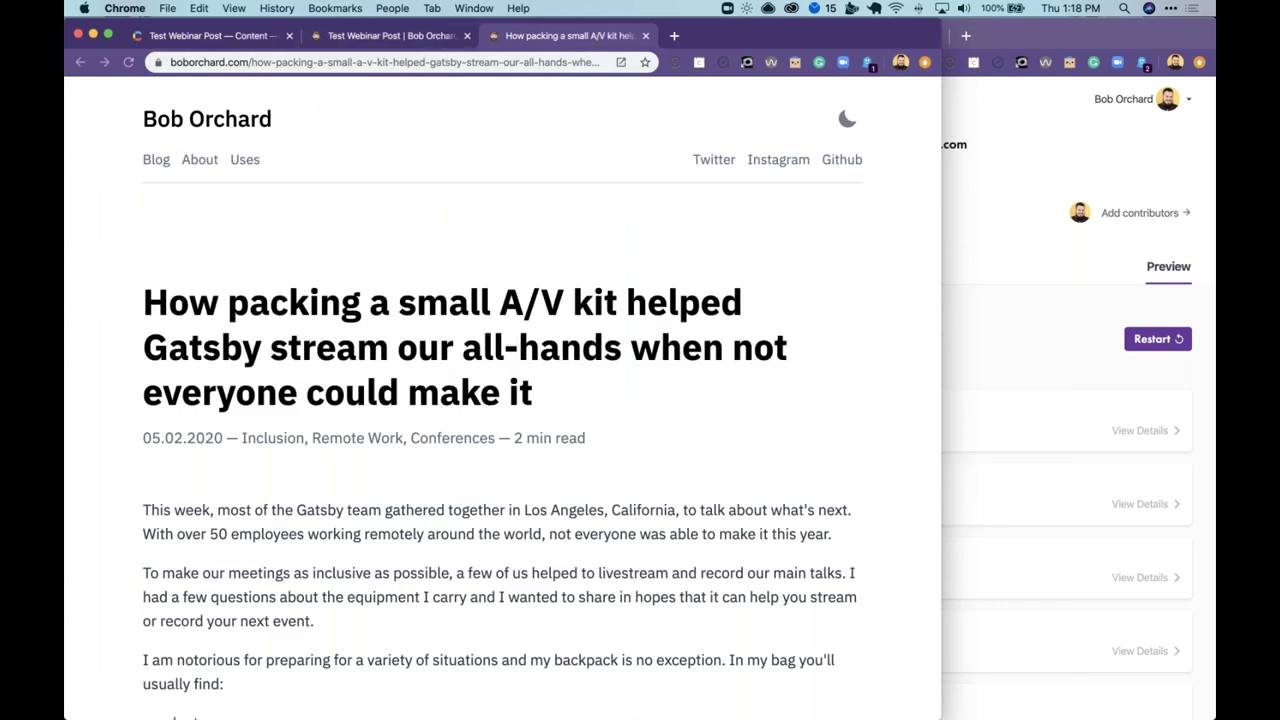
click(190, 124)
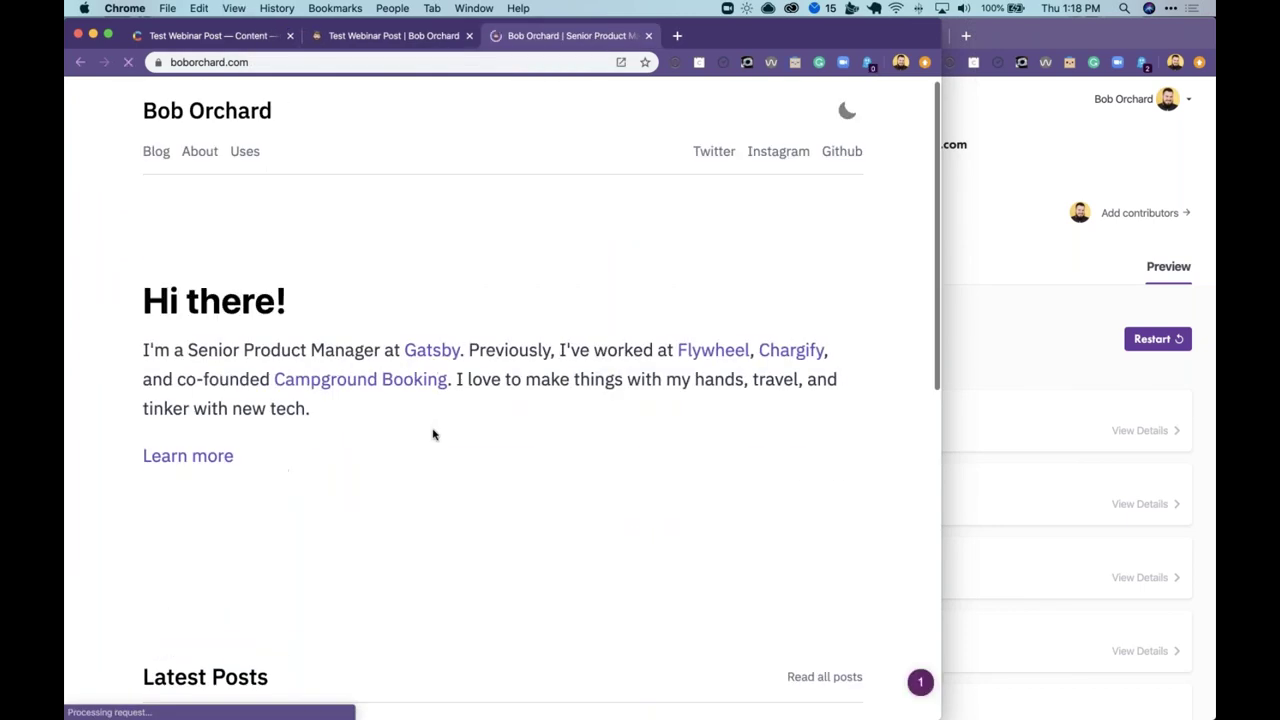
scroll(411, 443, down, 3)
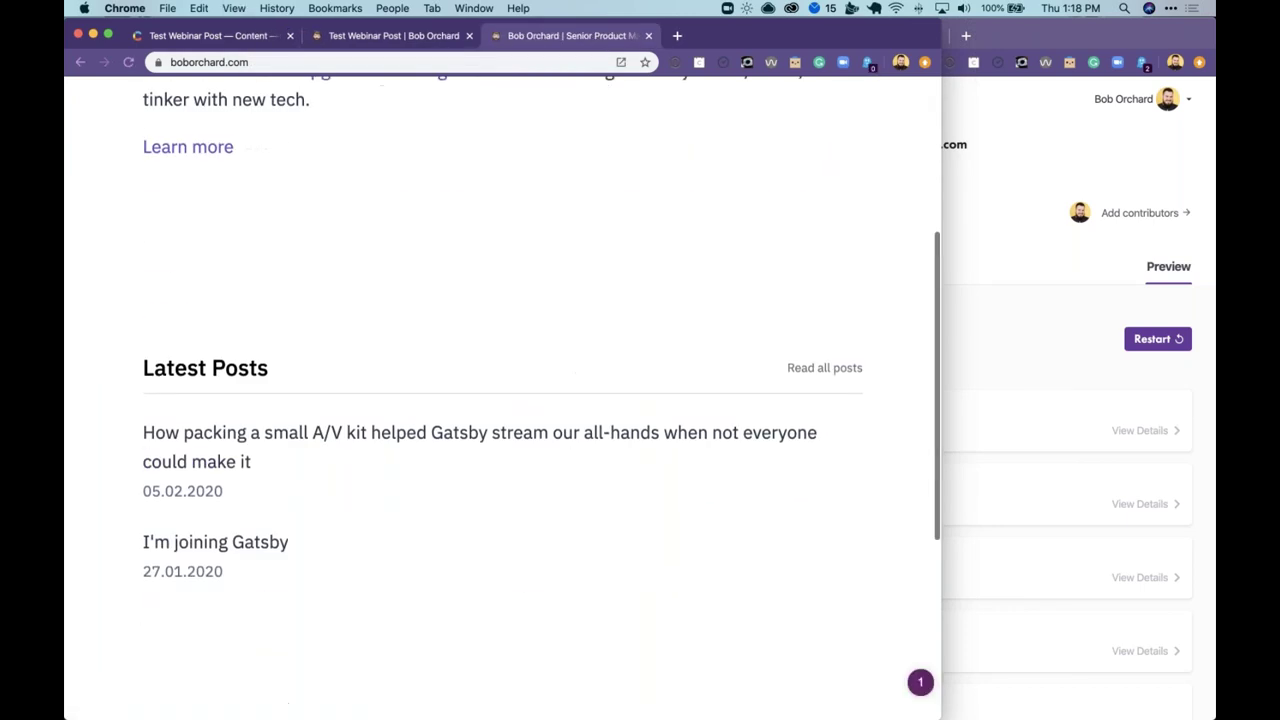
Step: Publish the Test Webinar Post entry in Contentful and view the site's production builds in Gatsby Cloud
click(175, 37)
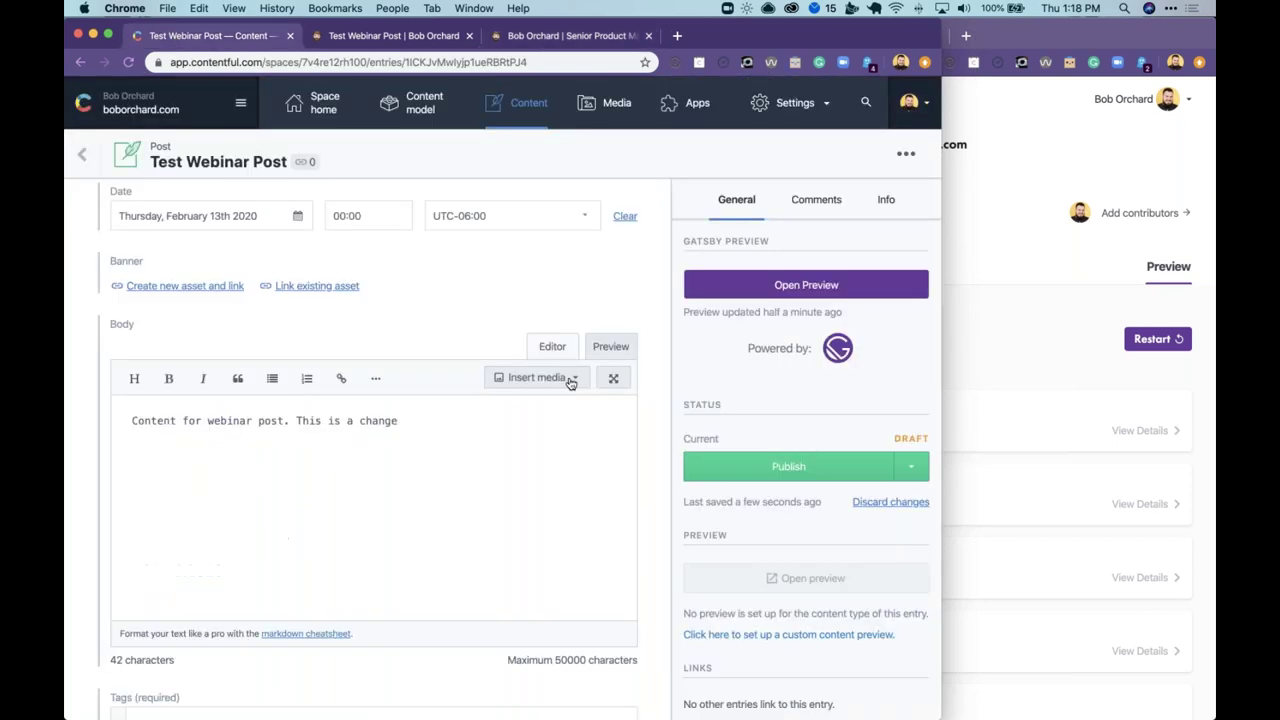
click(789, 468)
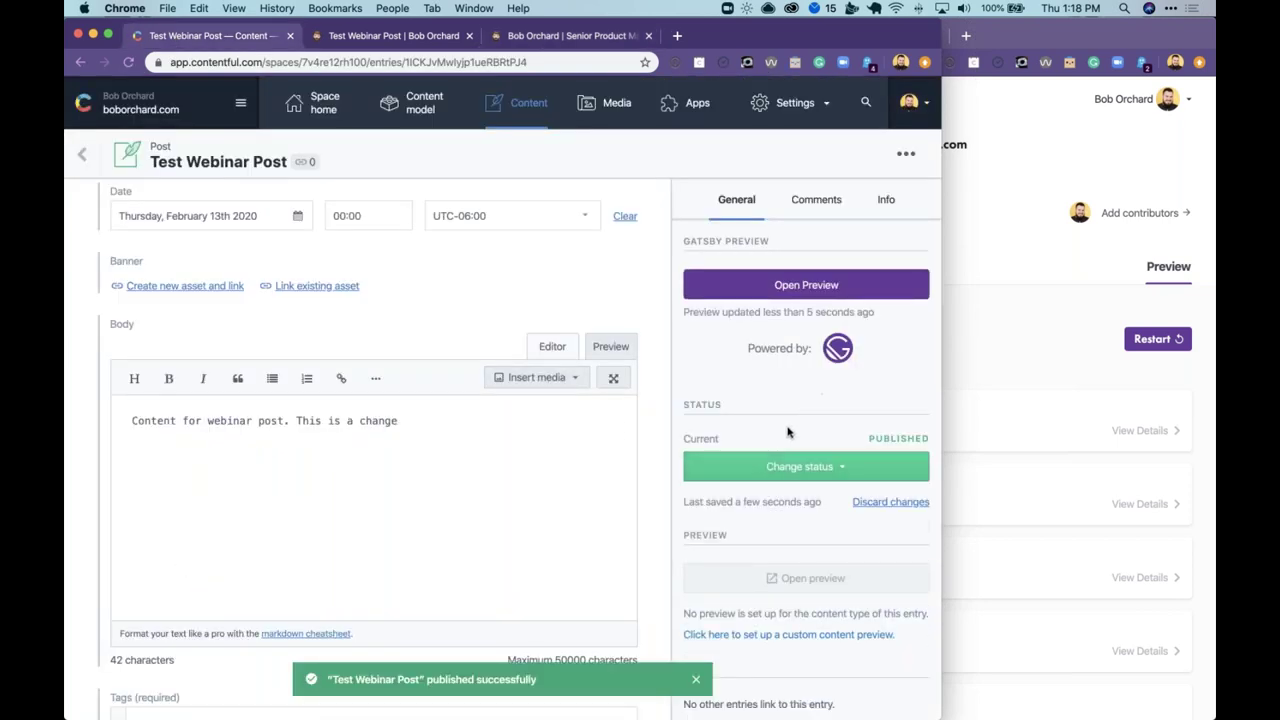
click(1048, 369)
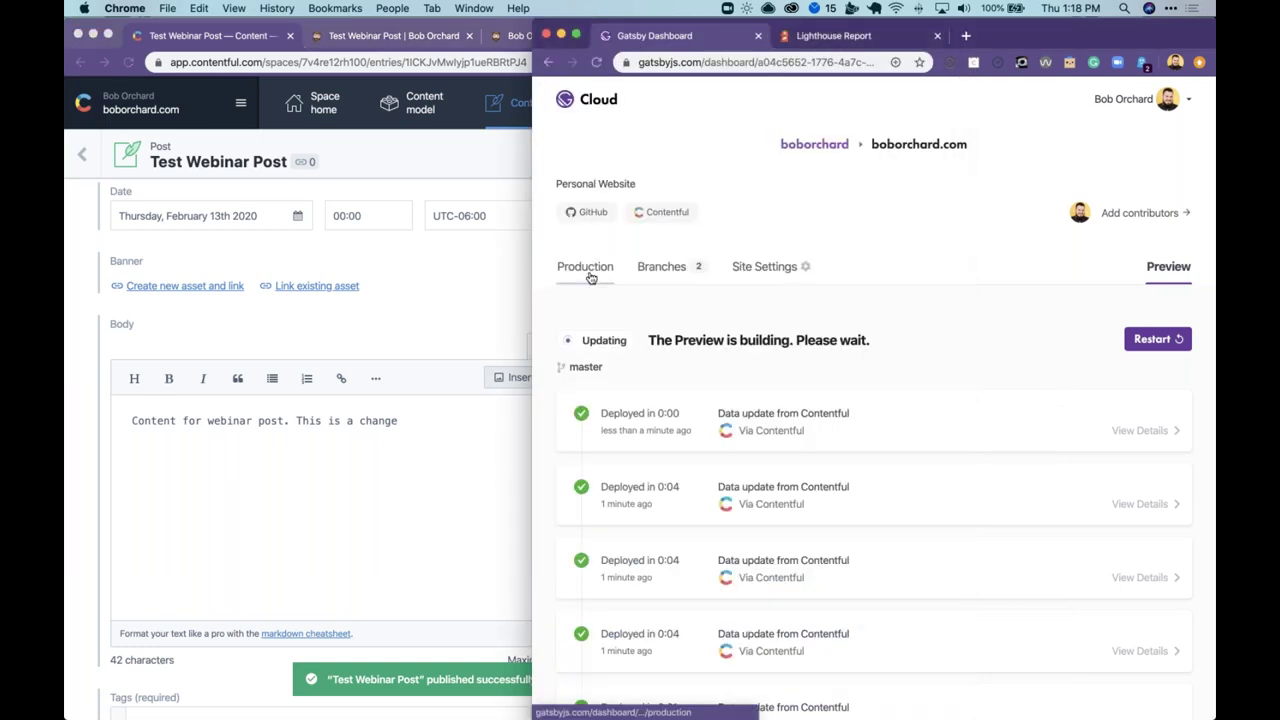
click(590, 276)
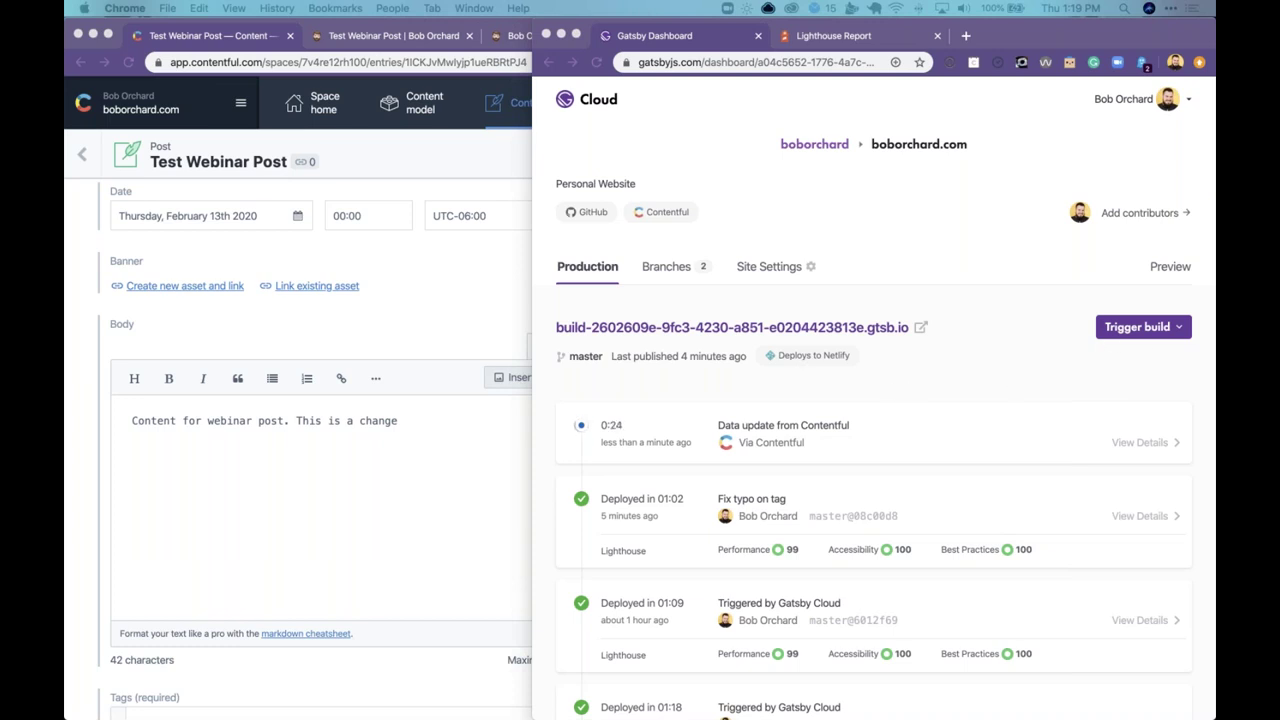
Step: Examine the details and logs of the queued production build, then return to the production overview
click(1003, 366)
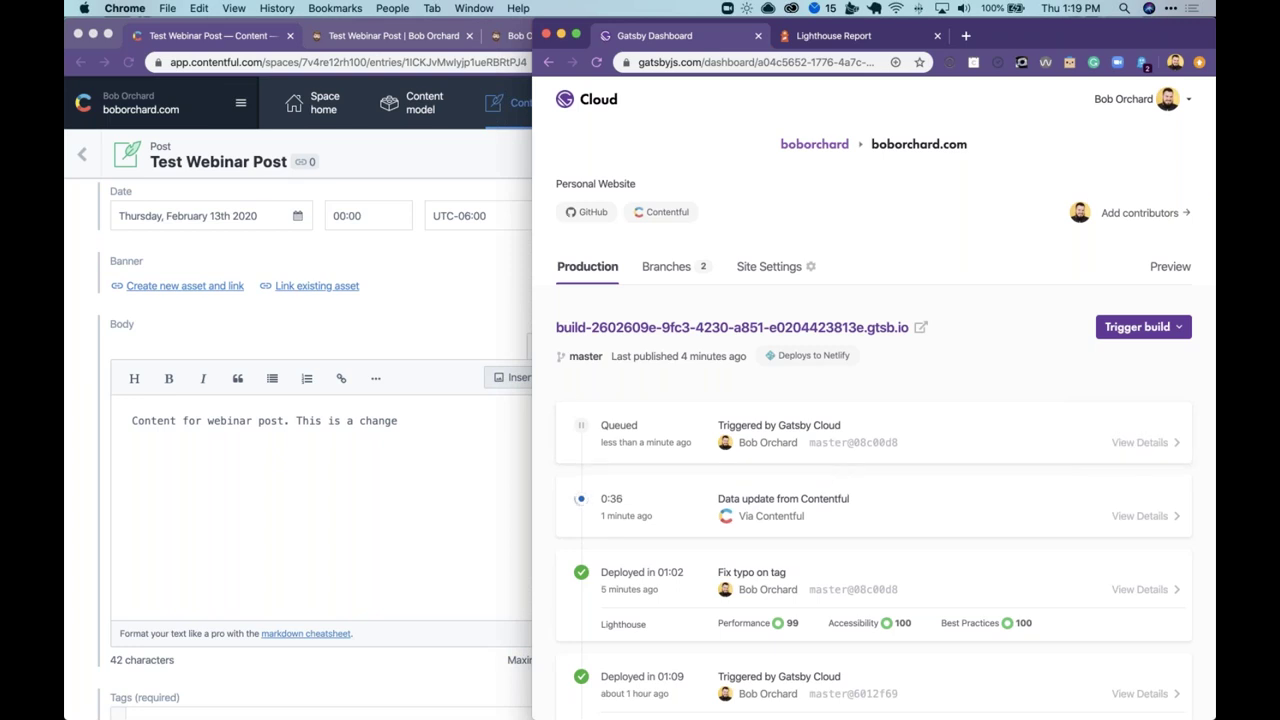
click(900, 435)
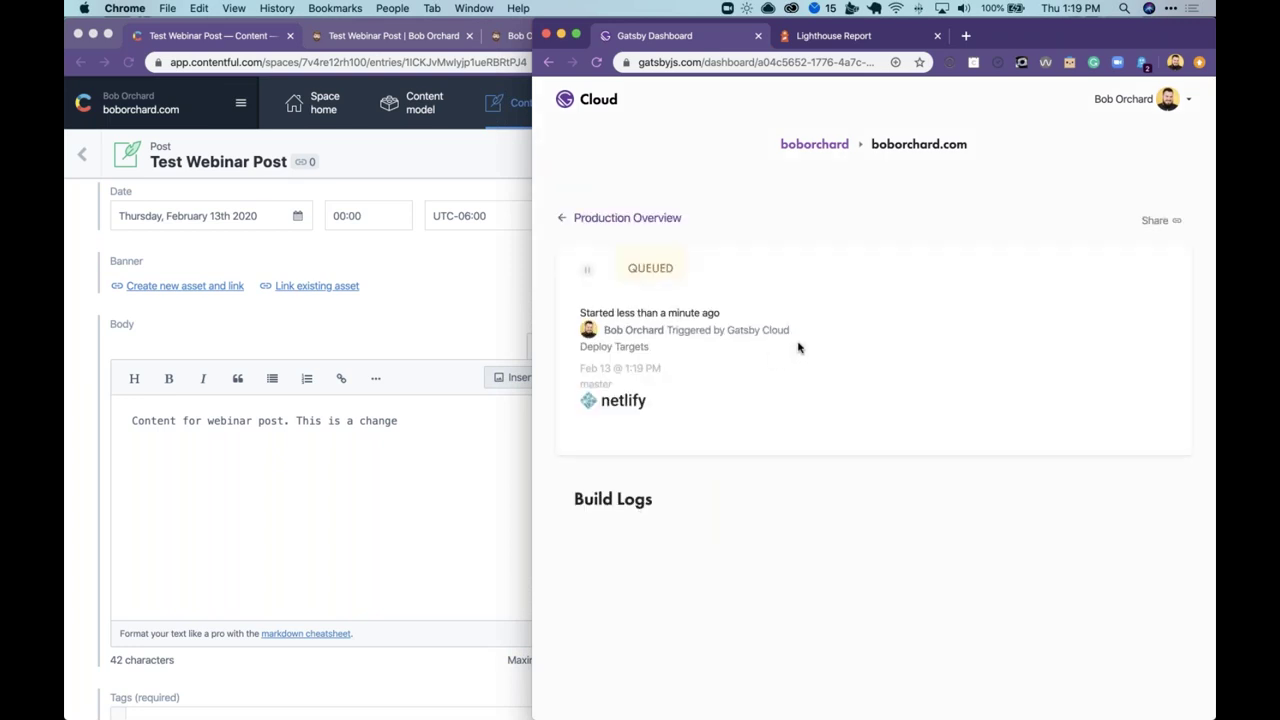
scroll(842, 350, down, 5)
scroll(842, 354, up, 3)
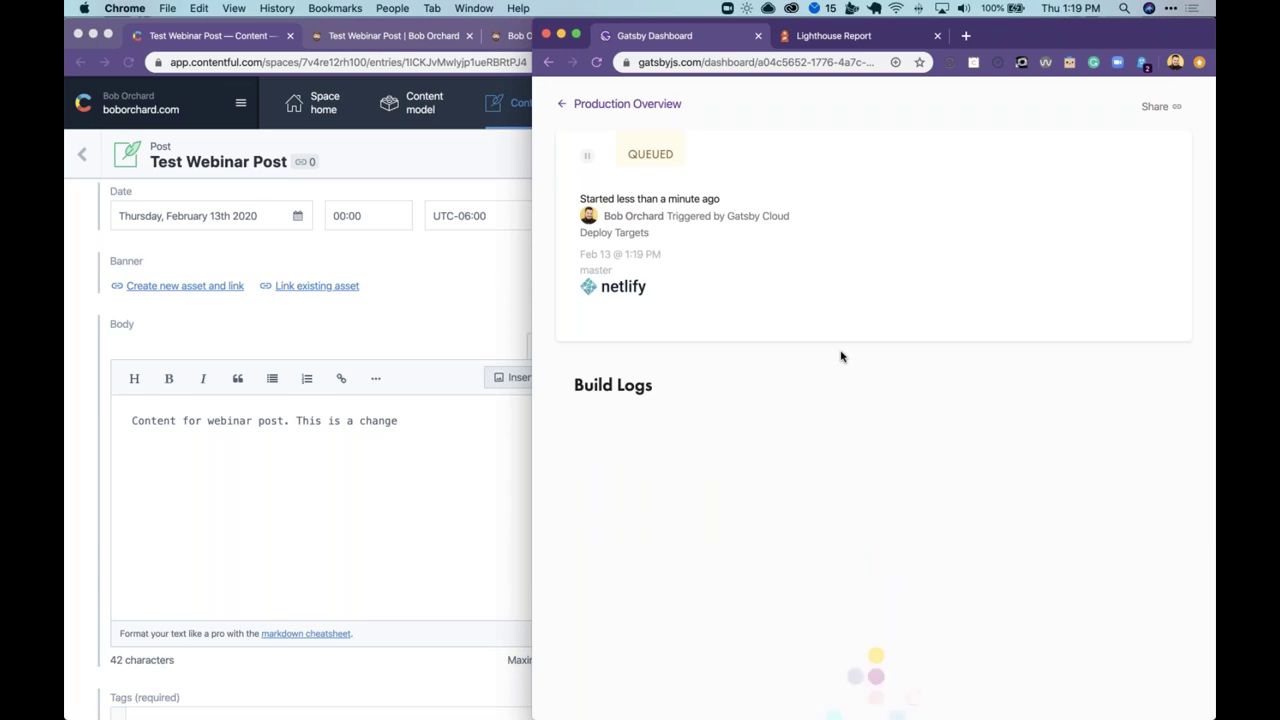
key(super+bracketleft)
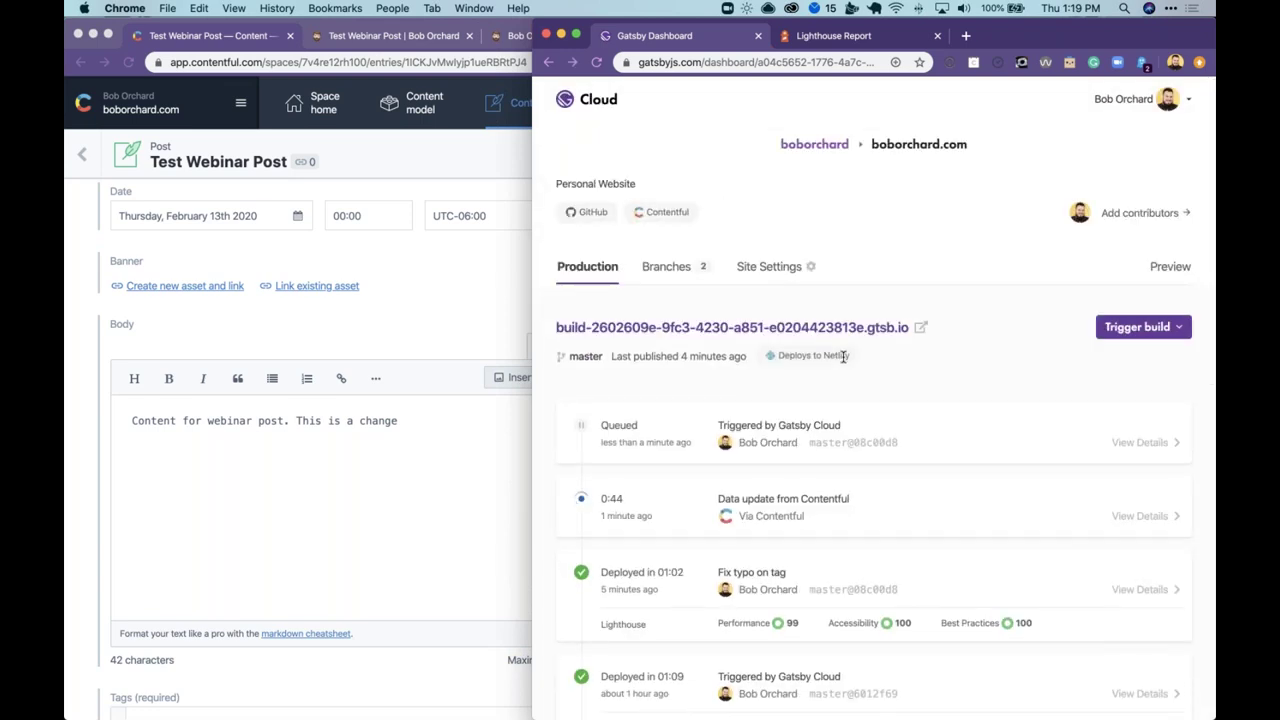
Step: Refresh the production overview and examine the details and logs of the build triggered by the Contentful data update
key(super+r)
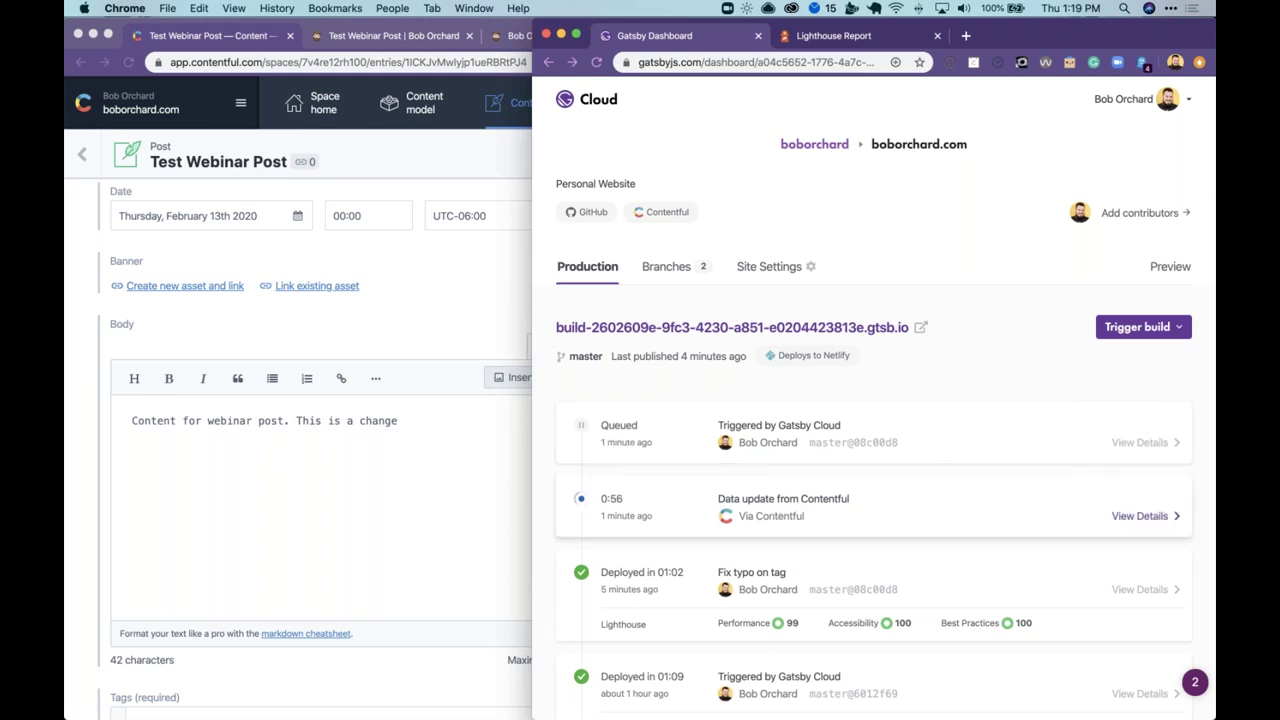
click(905, 515)
scroll(900, 583, down, 3)
scroll(900, 583, down, 5)
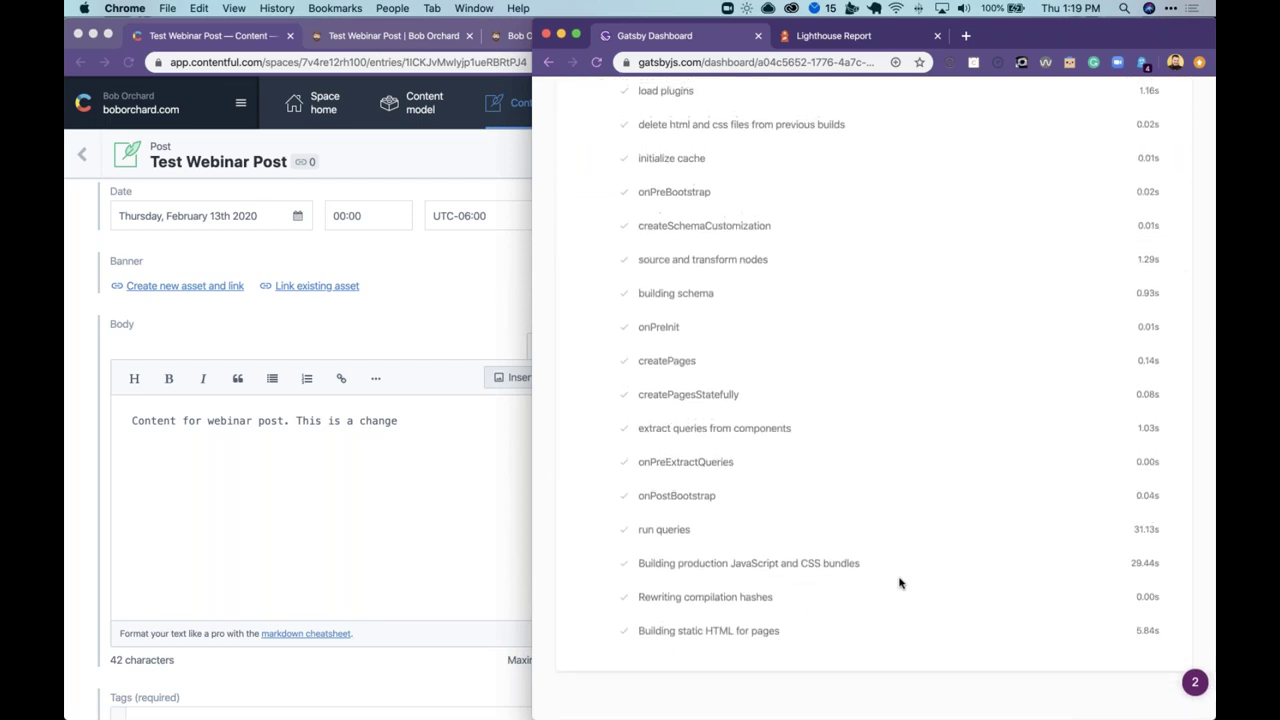
scroll(899, 583, up, 5)
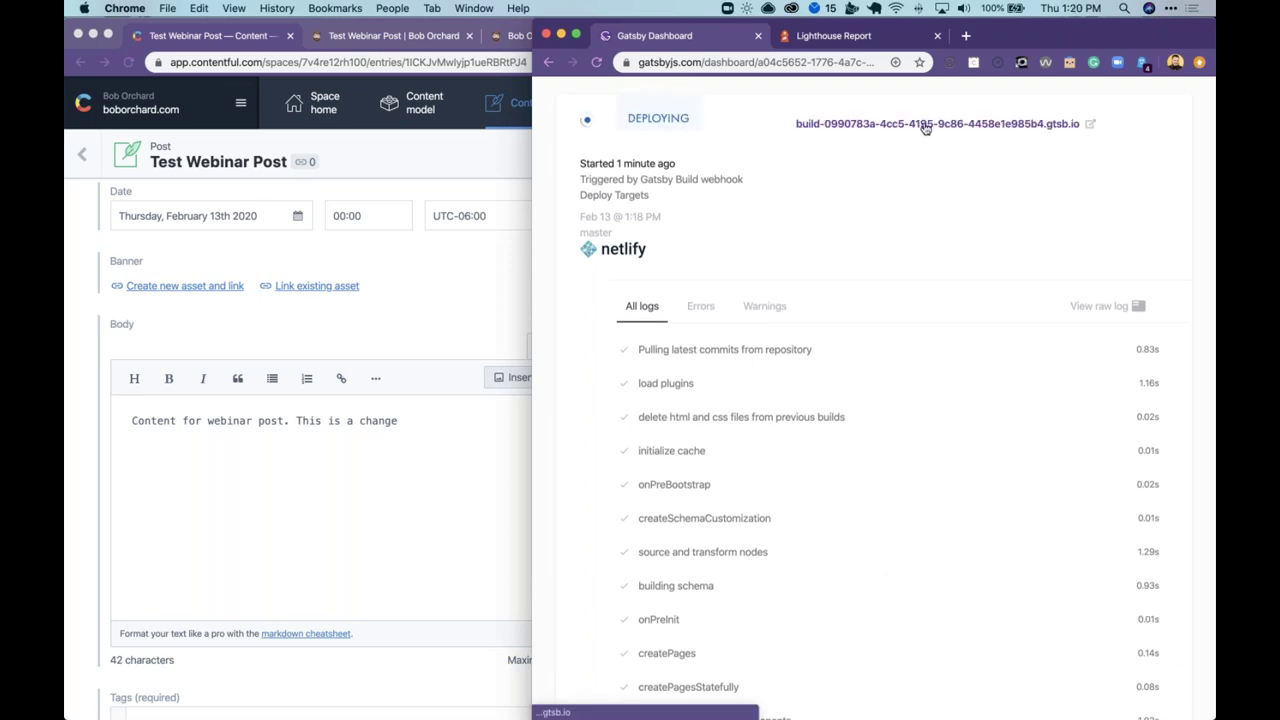
scroll(927, 155, up, 2)
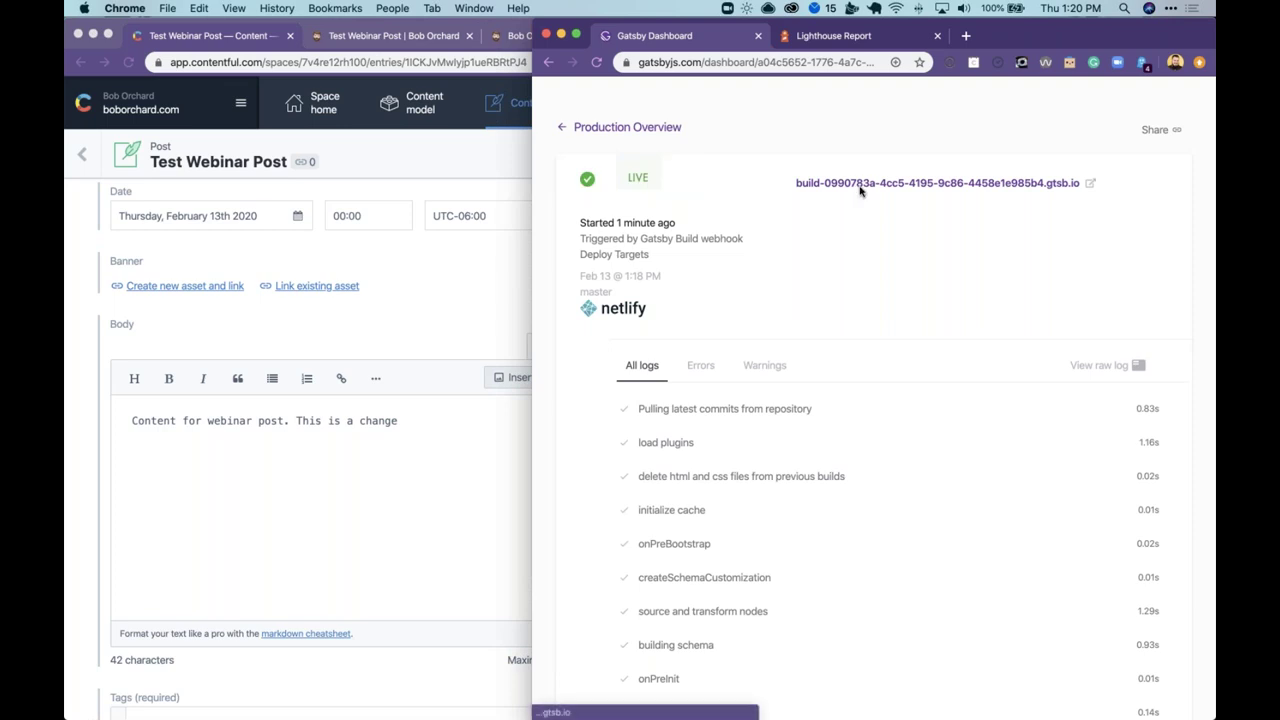
Step: Check the home page of the site deployed by the Contentful data update build and return to the production overview
click(858, 187)
scroll(845, 400, down, 5)
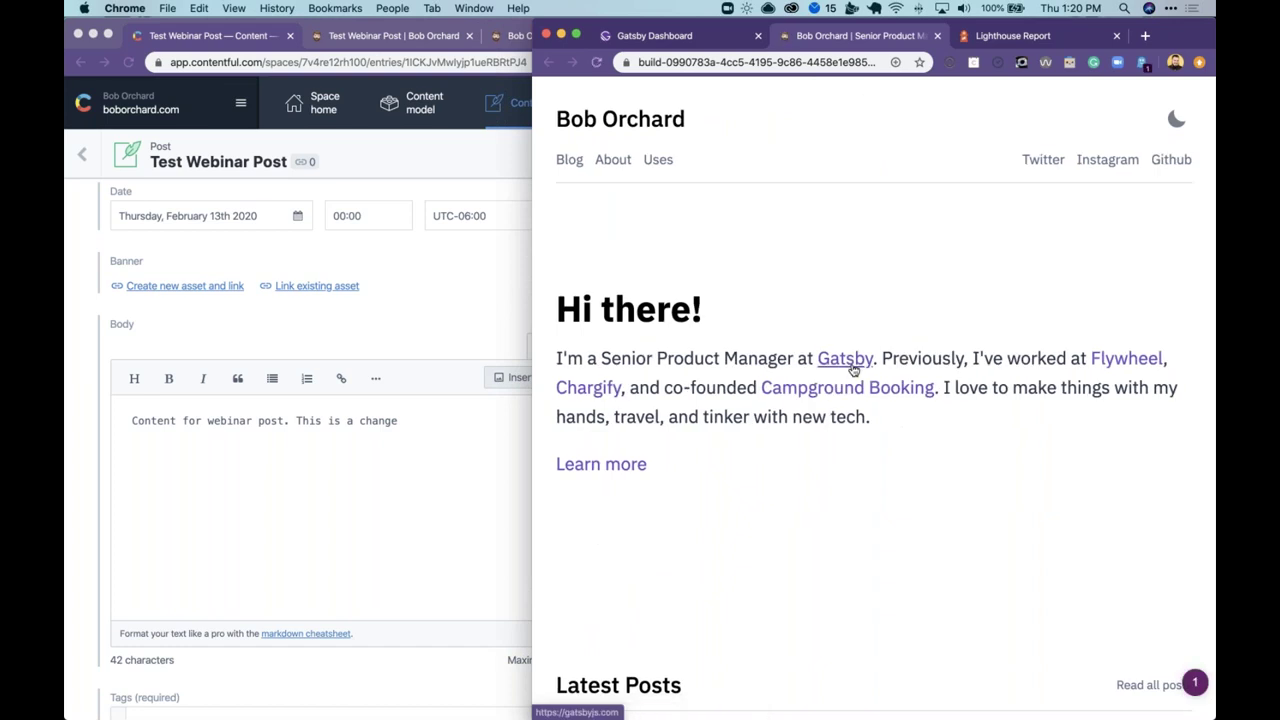
scroll(857, 390, down, 3)
key(super+w)
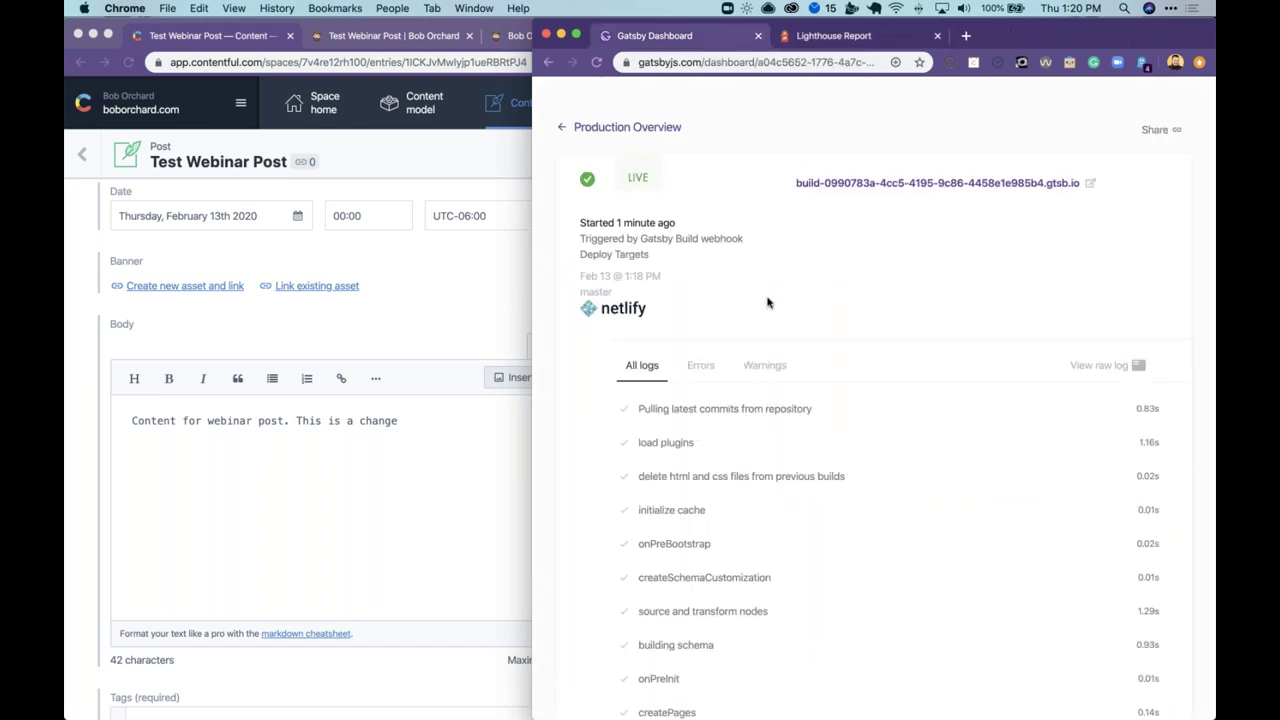
scroll(766, 300, up, 2)
click(637, 227)
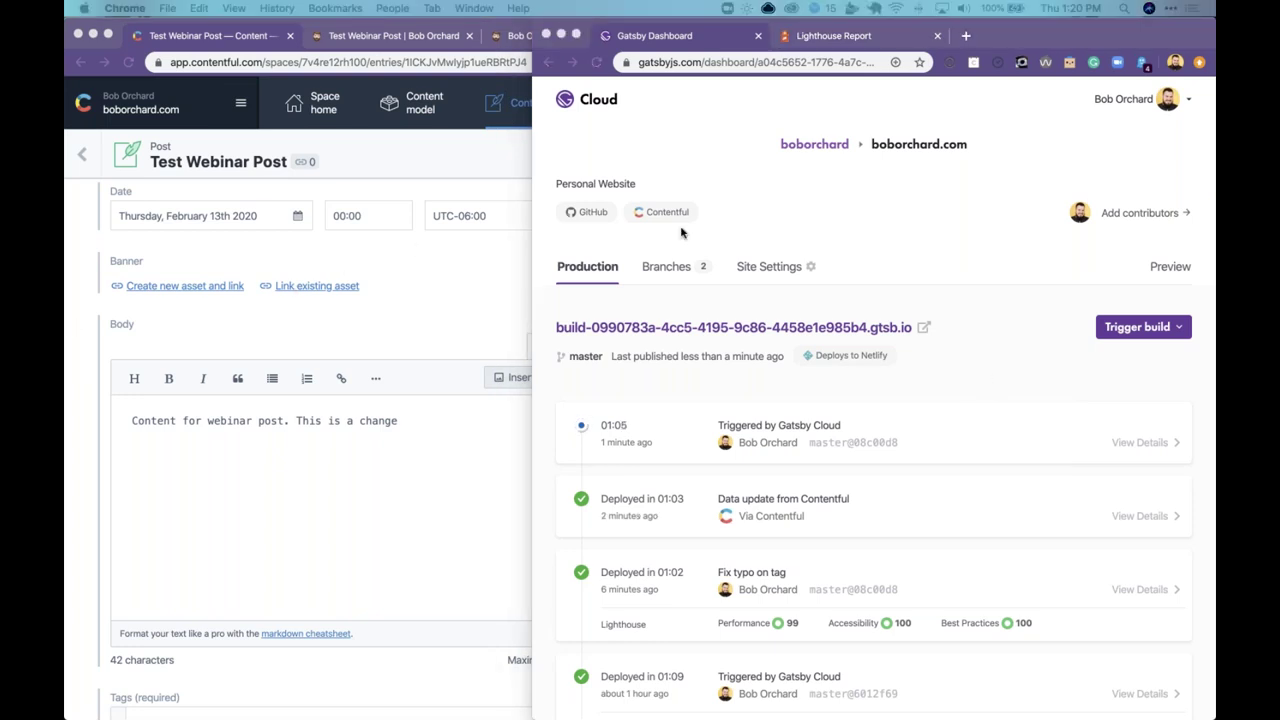
click(961, 264)
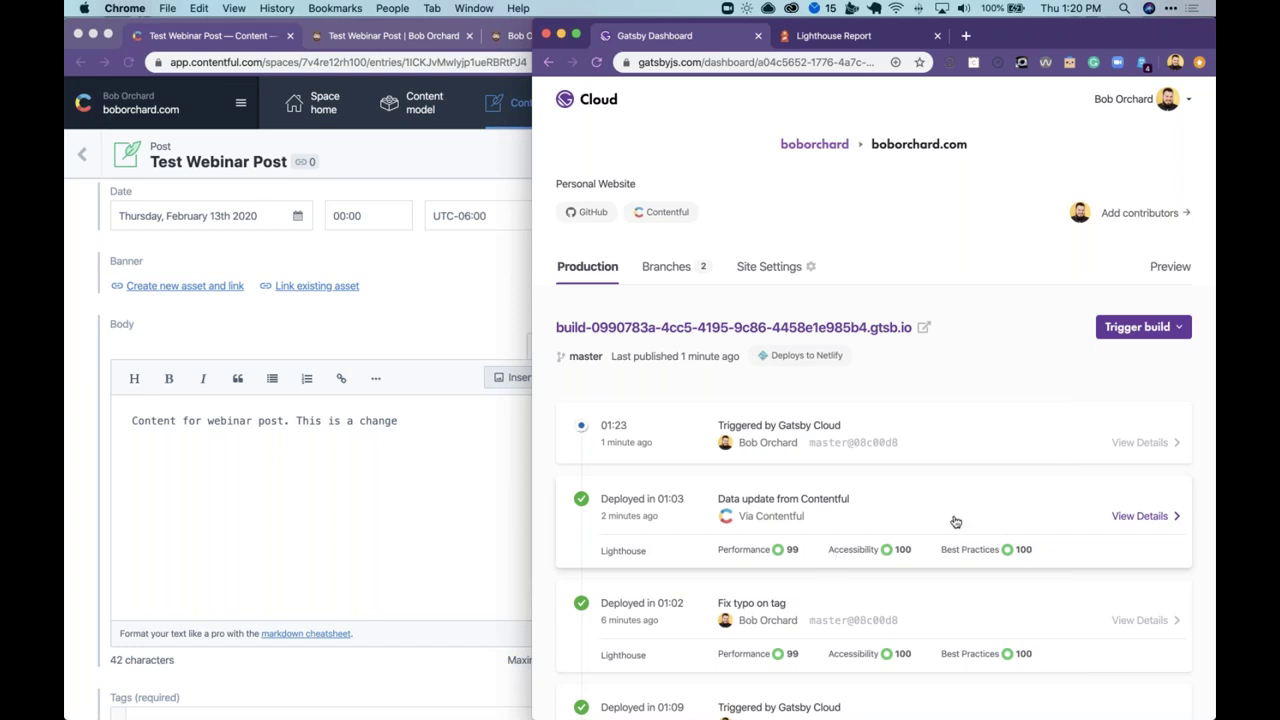
Step: Examine the logs of the in-progress build triggered by Gatsby Cloud and return to the production overview
click(965, 440)
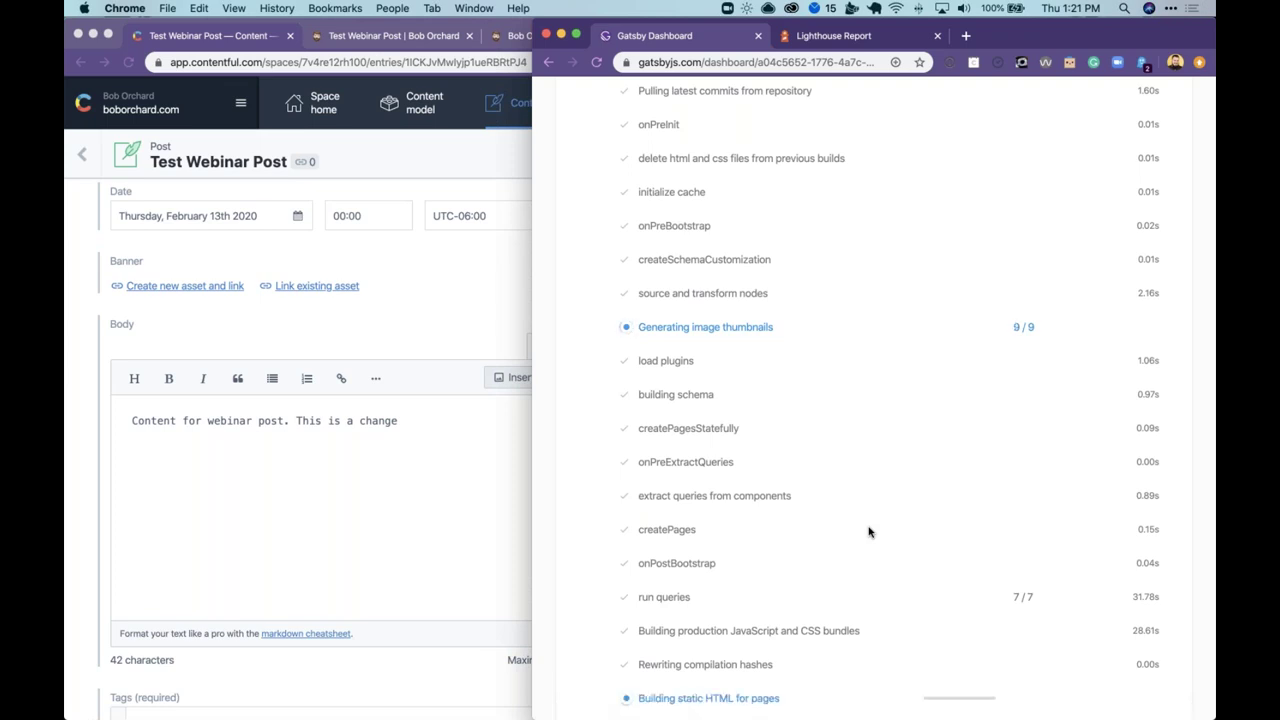
scroll(869, 531, down, 2)
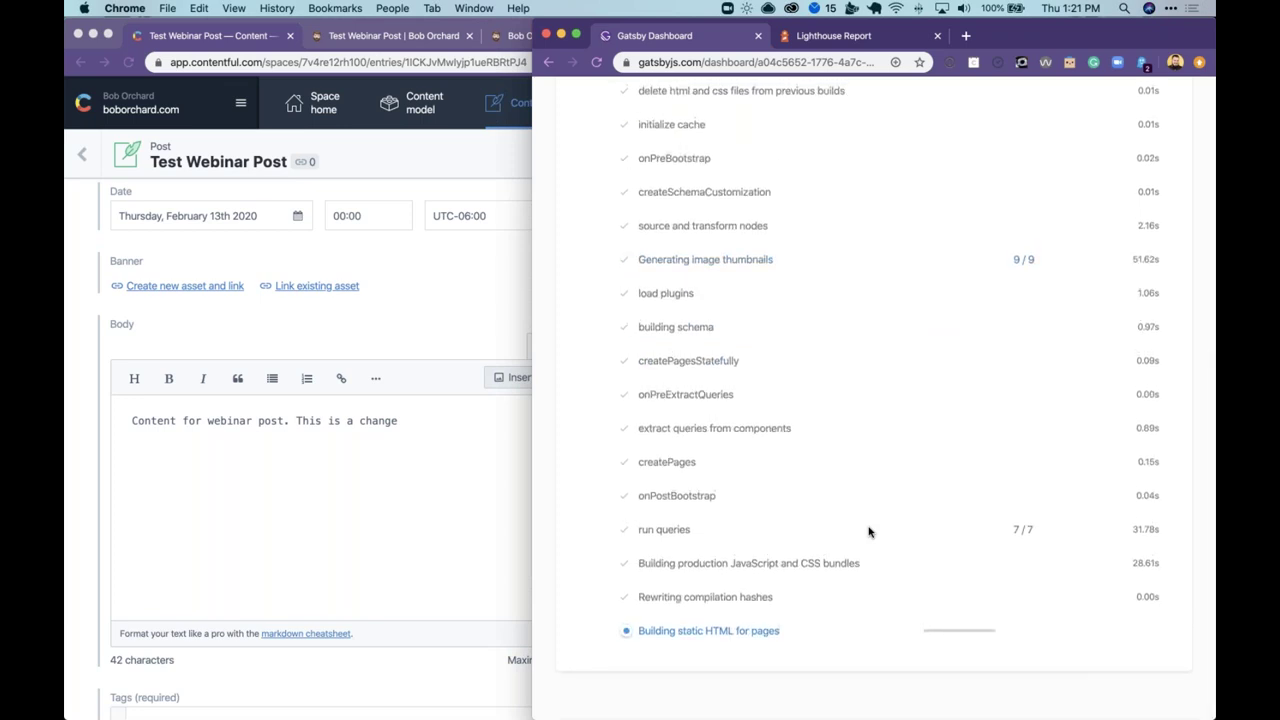
scroll(869, 531, up, 5)
scroll(690, 180, up, 2)
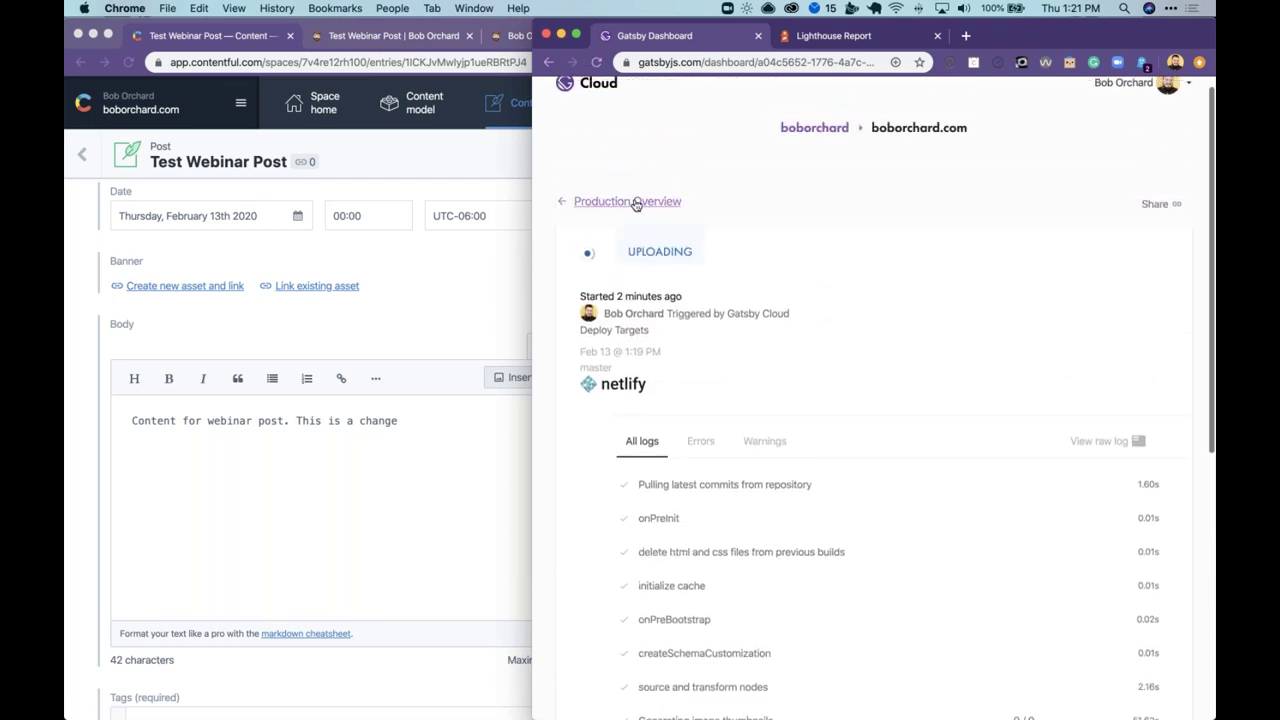
click(634, 206)
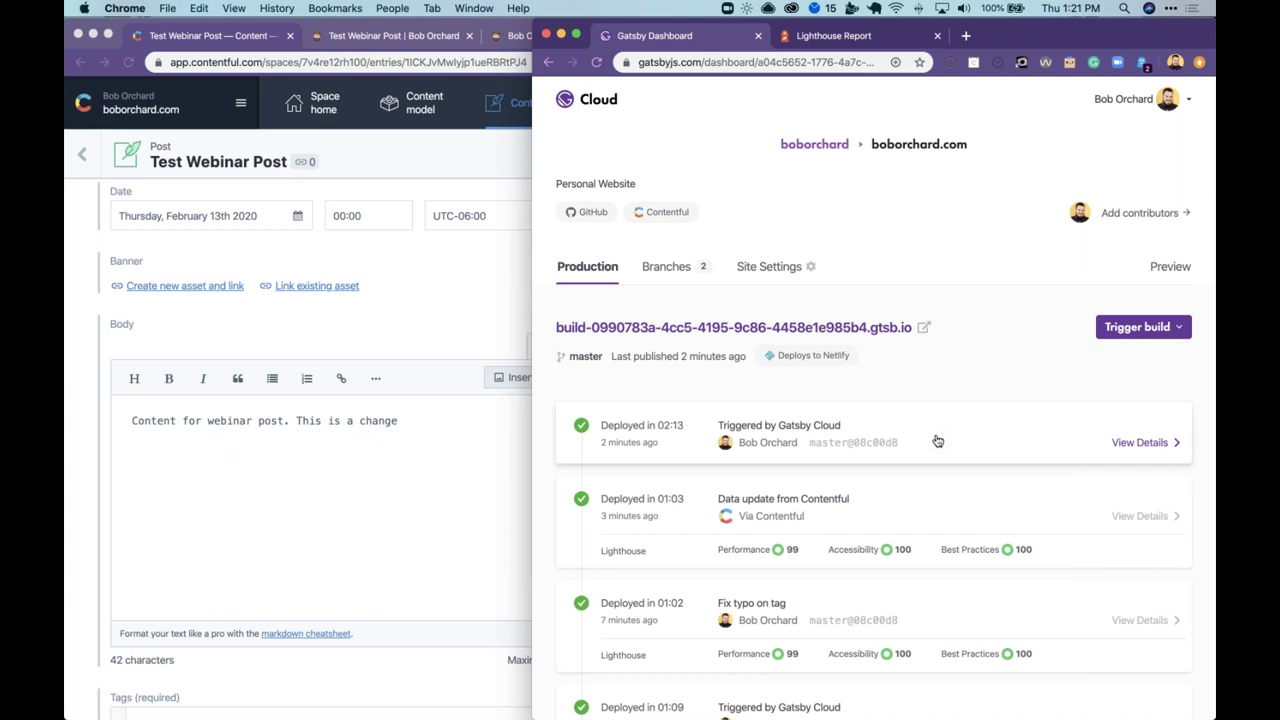
Step: Reopen the newest build triggered by Gatsby Cloud and review its status and full log, including the deployment and Lighthouse stages
click(937, 441)
scroll(975, 518, down, 10)
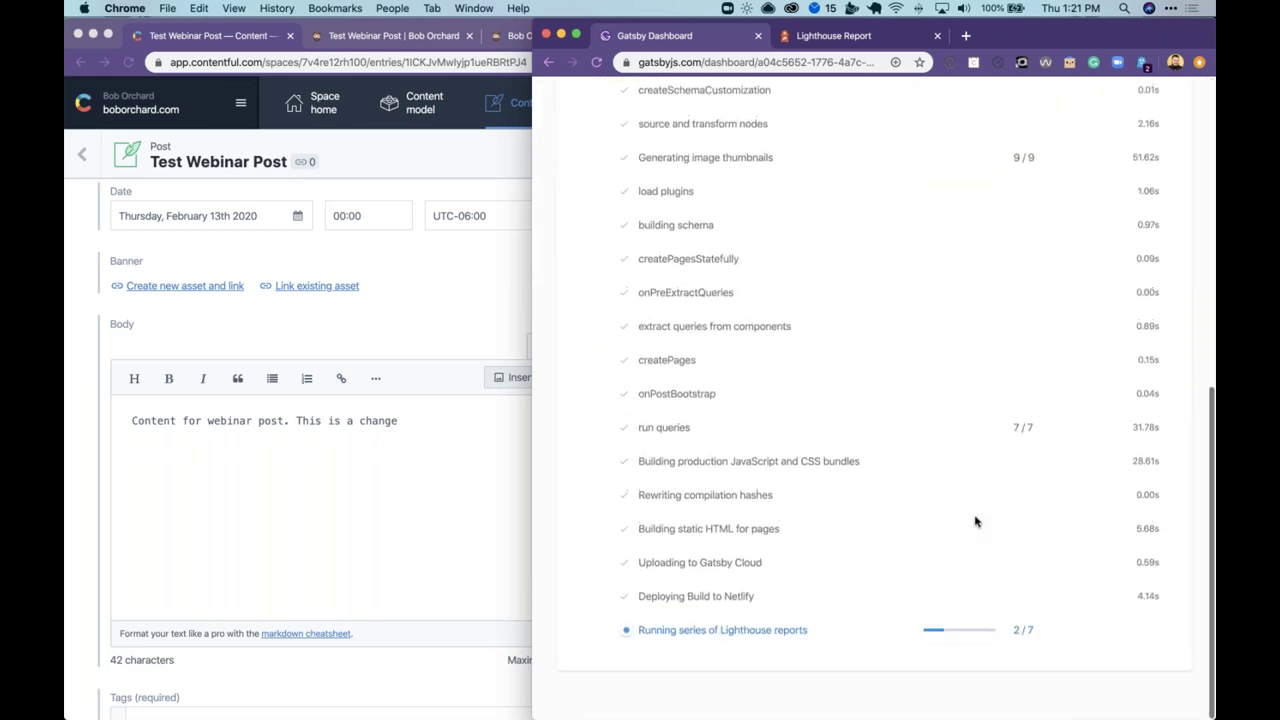
scroll(950, 500, up, 10)
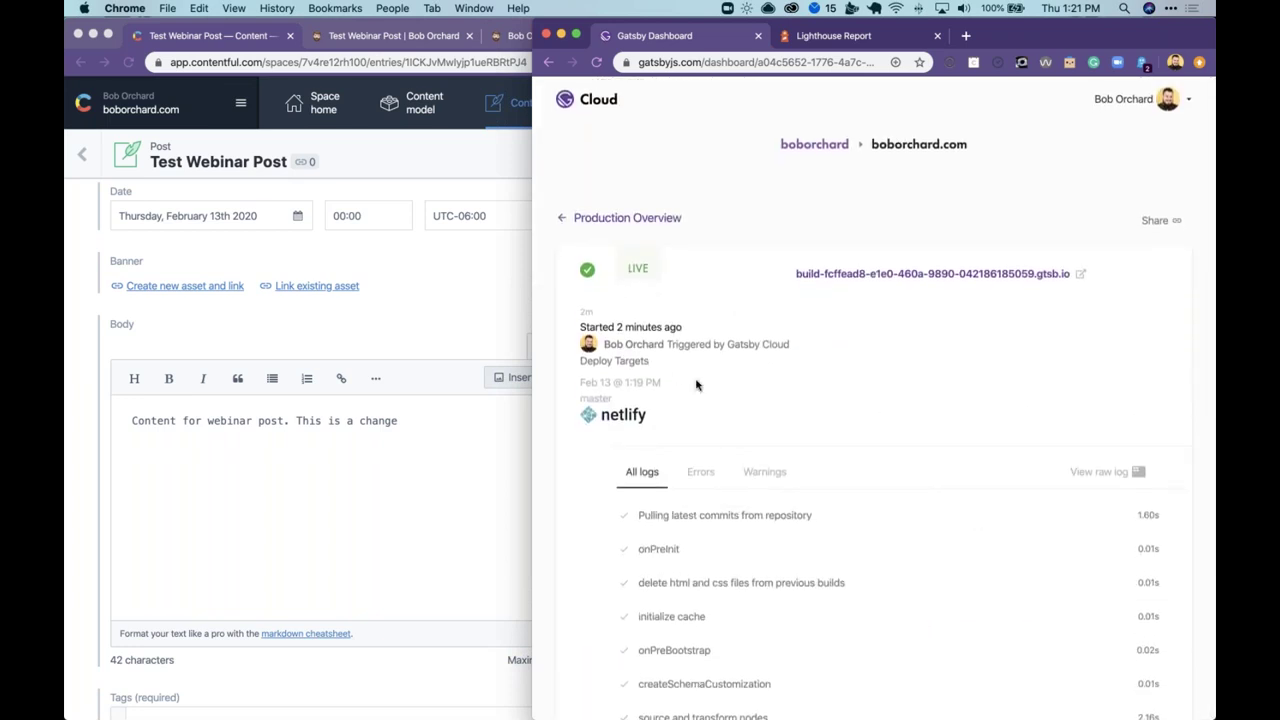
Step: Reload the live website's home page and open Test Webinar Post from the latest posts
click(471, 310)
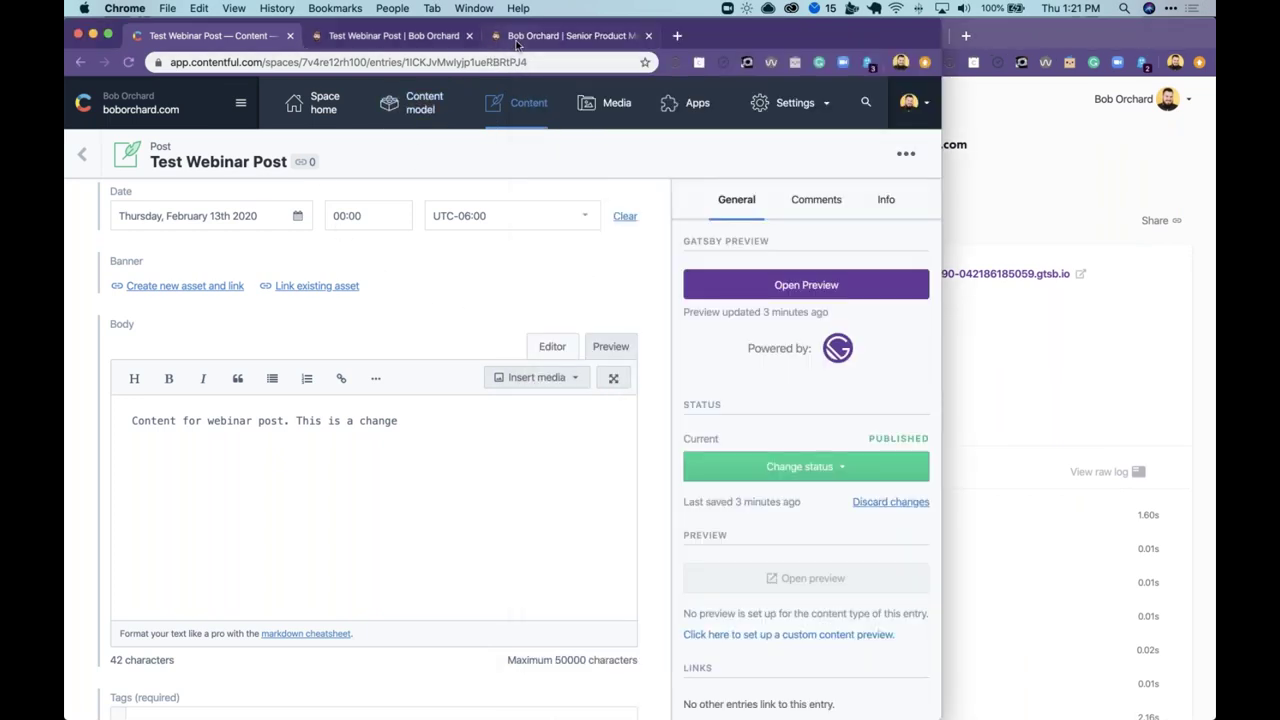
click(565, 35)
scroll(491, 220, up, 5)
key(super+r)
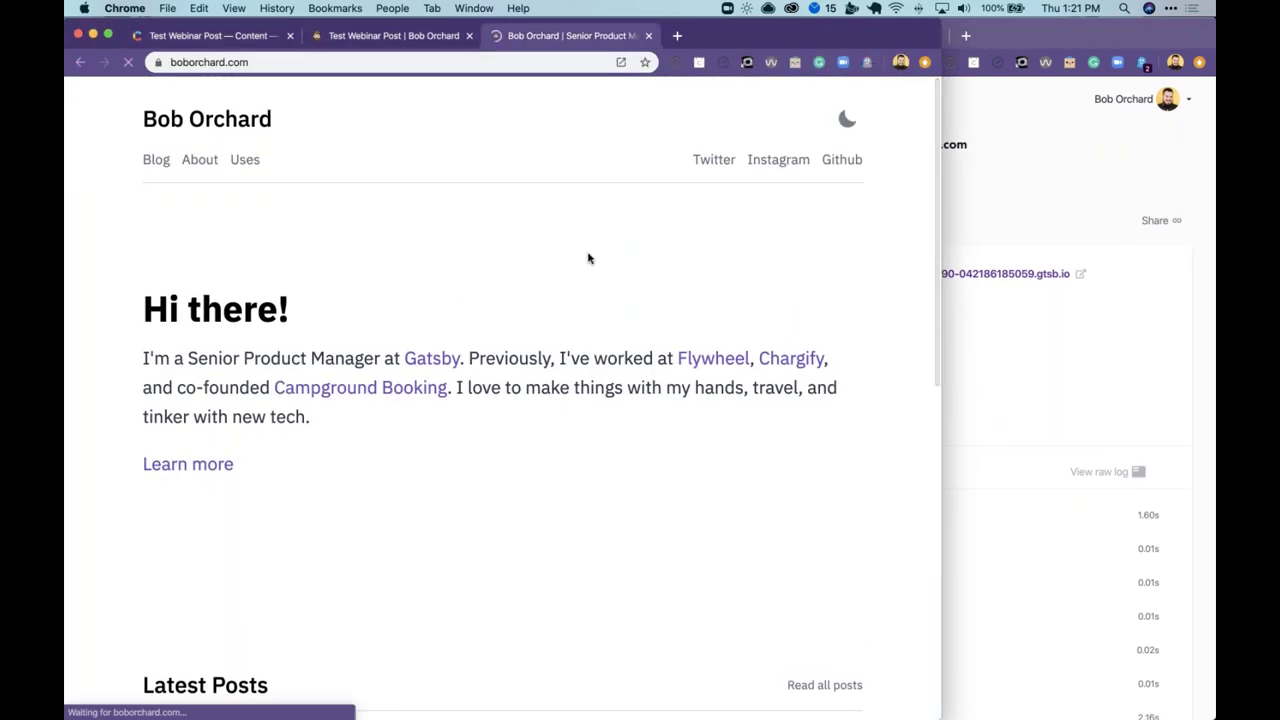
scroll(350, 420, down, 5)
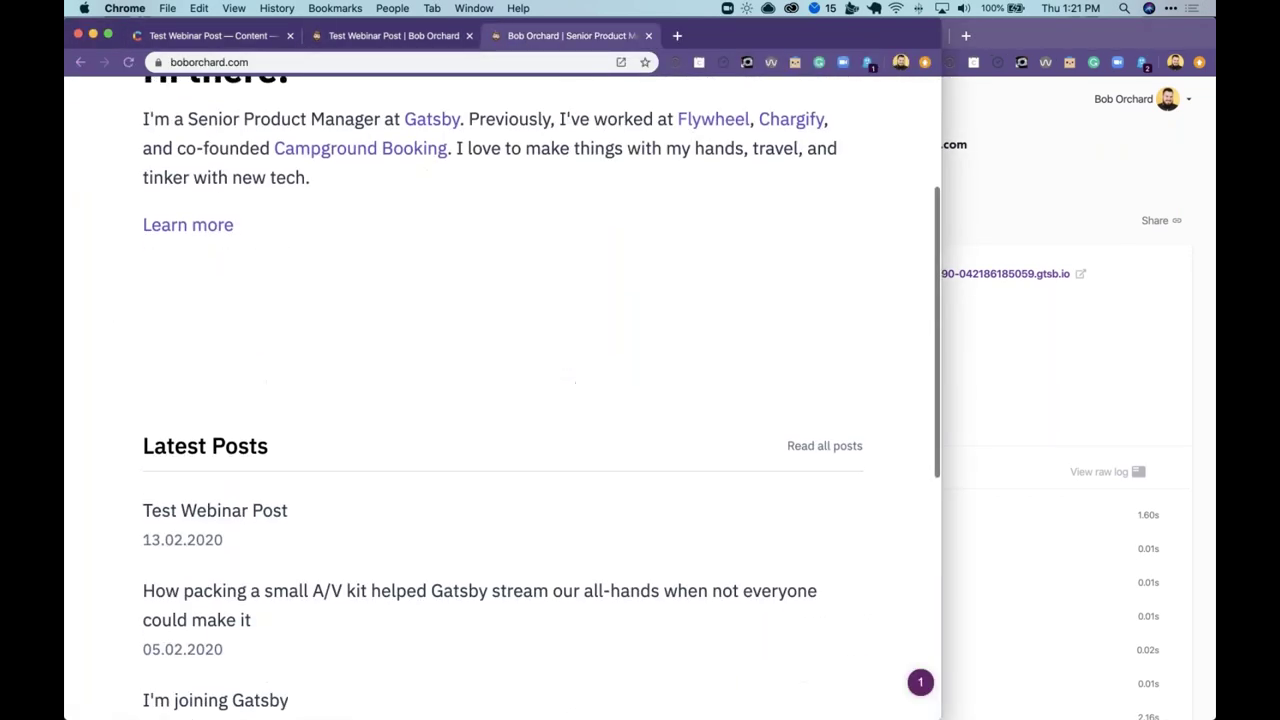
click(212, 508)
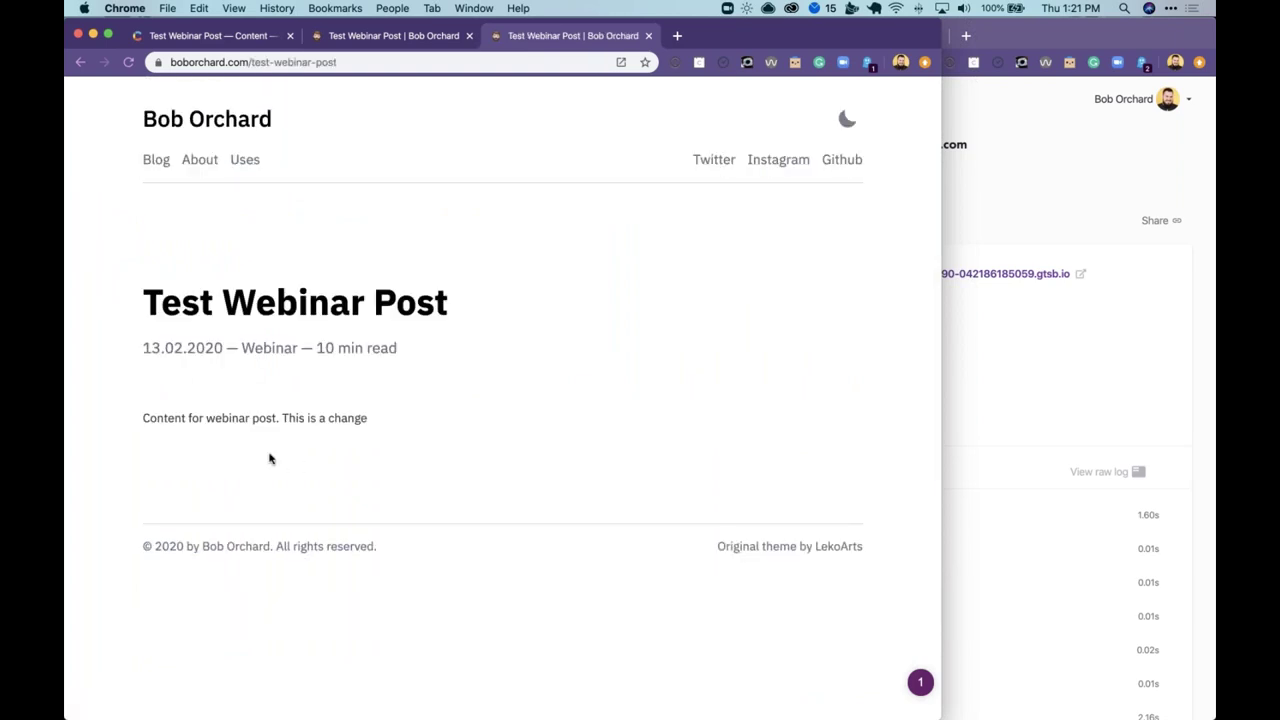